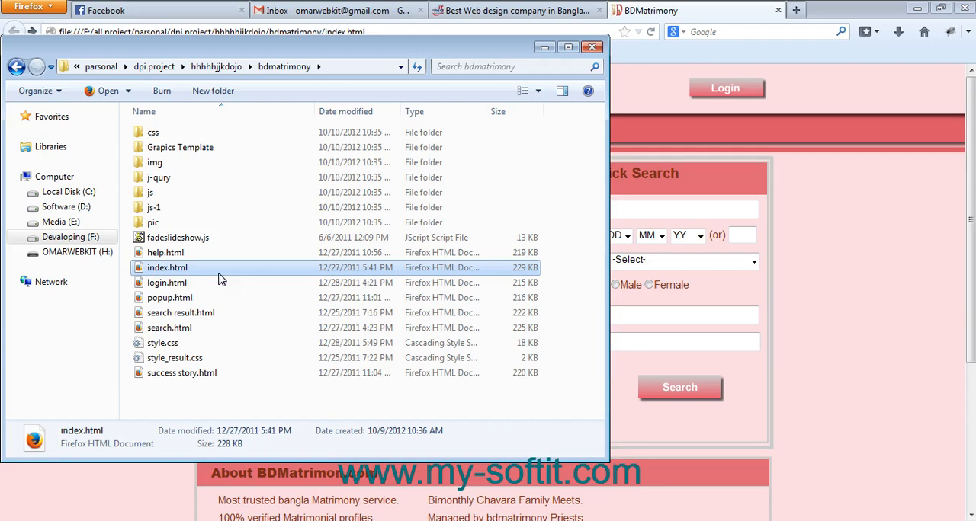
# Minimize the bdmatrimony folder window and the browser to reveal the desktop
pyautogui.click(546, 47)
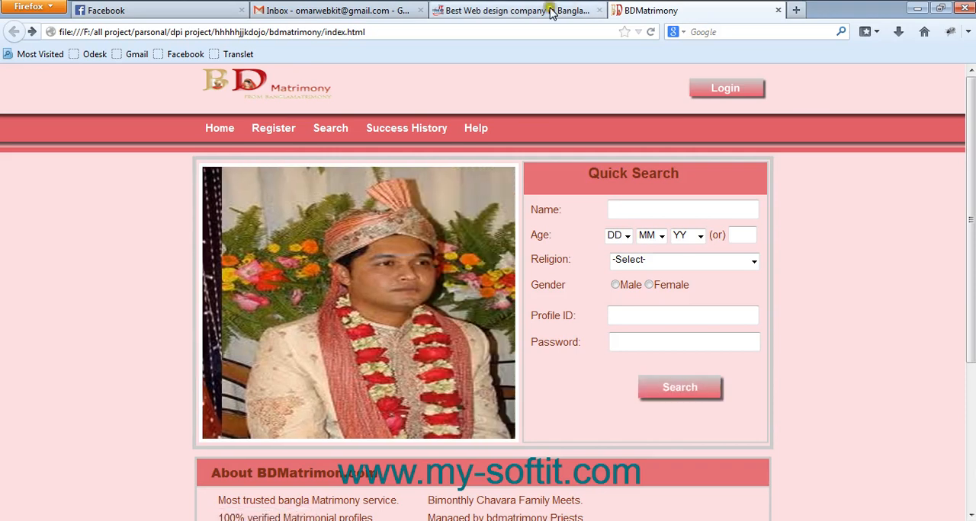
pyautogui.click(796, 10)
pyautogui.click(865, 9)
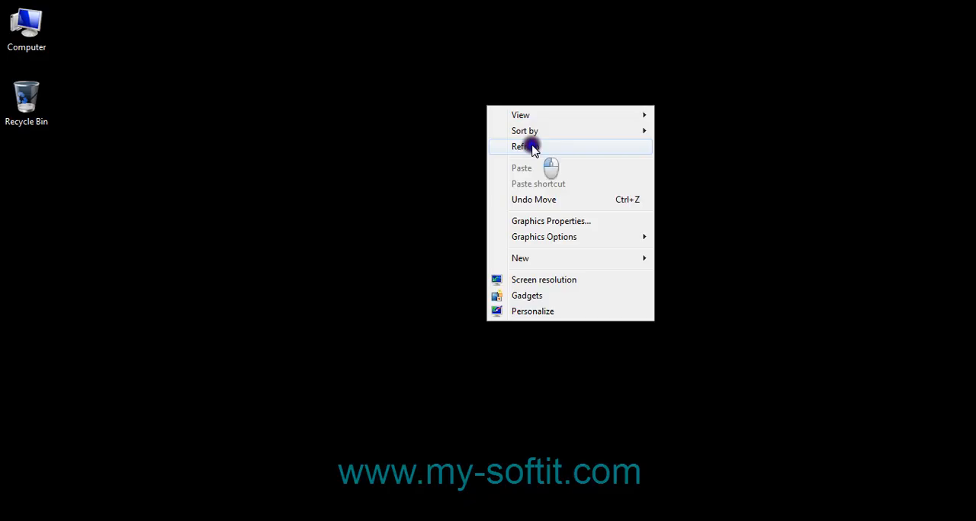
pyautogui.rightClick(444, 125)
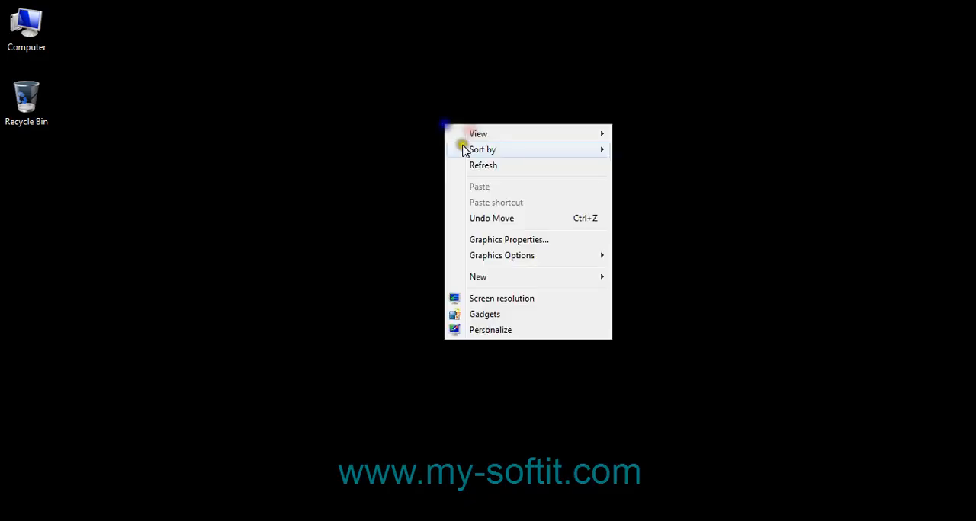
pyautogui.click(464, 165)
pyautogui.rightClick(404, 136)
pyautogui.click(445, 181)
pyautogui.rightClick(426, 136)
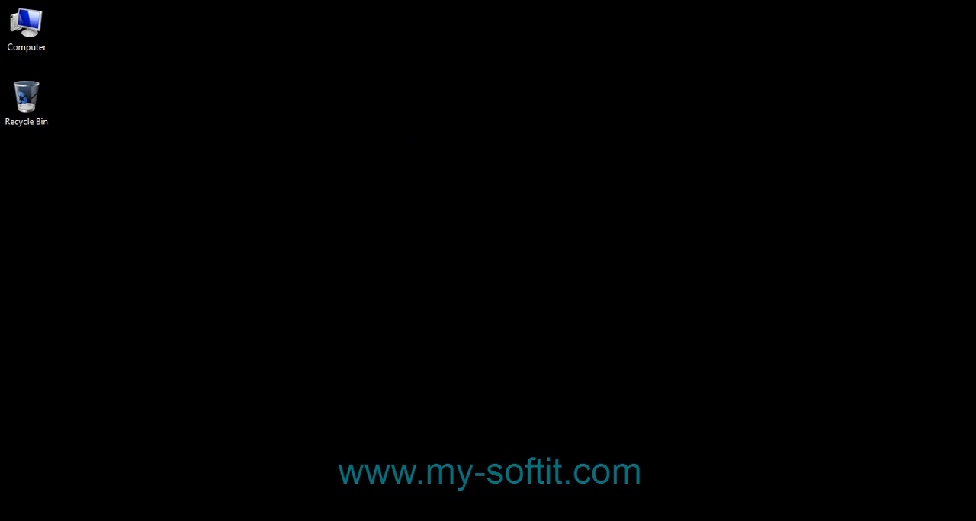
# Switch back to Firefox and search Google for xampp in a new tab, using the suggested spelling
pyautogui.click(58, 485)
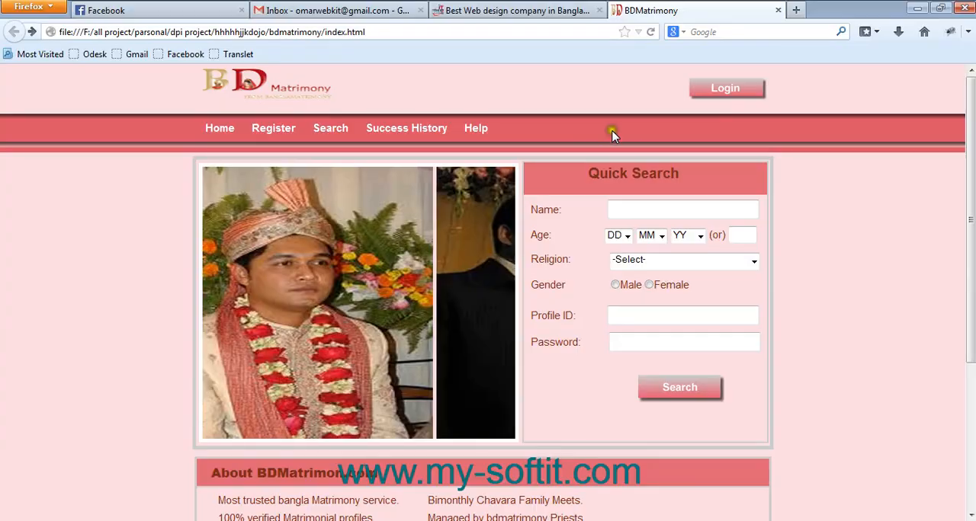
pyautogui.click(795, 10)
pyautogui.click(784, 30)
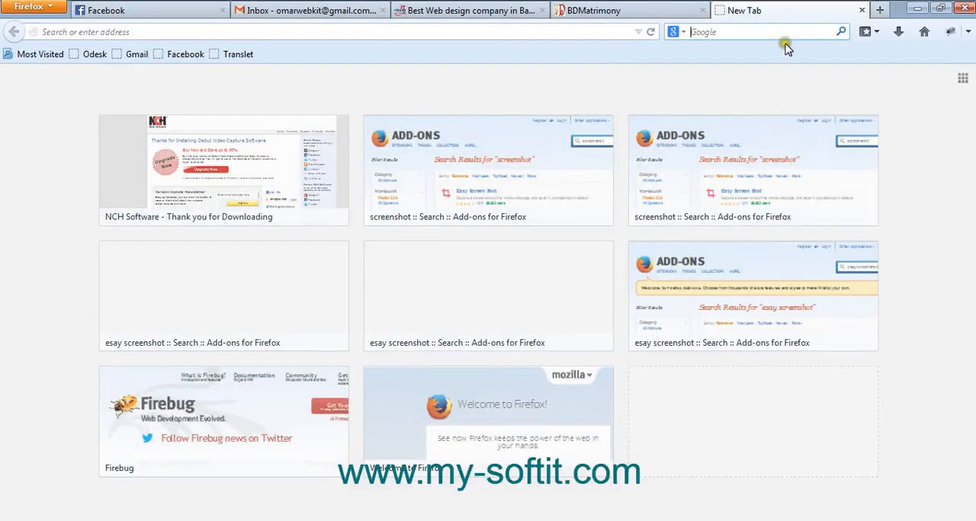
pyautogui.write('xamm')
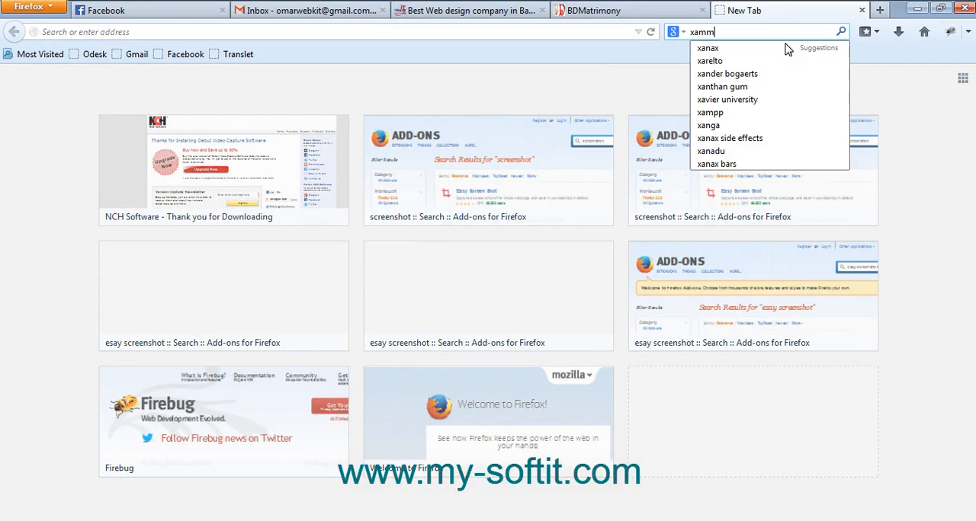
pyautogui.write('p')
pyautogui.press('Return')
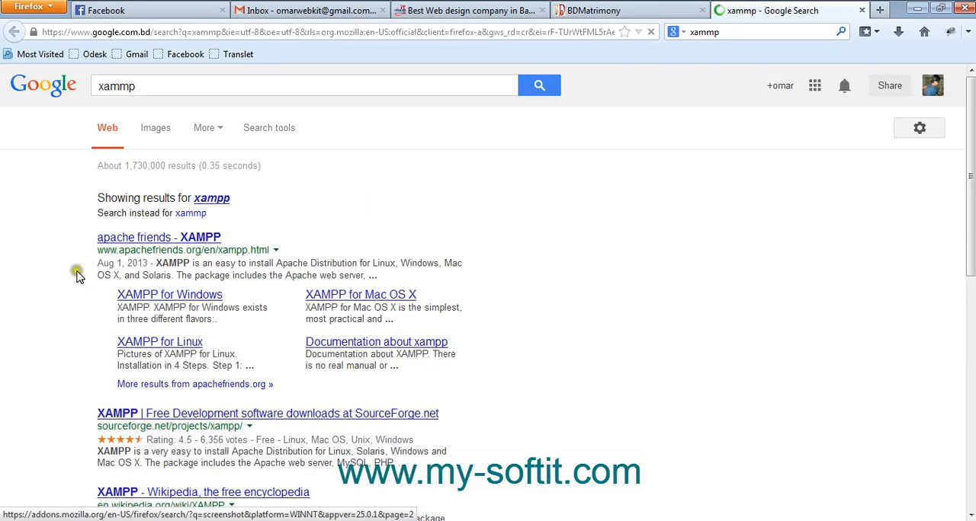
pyautogui.click(213, 199)
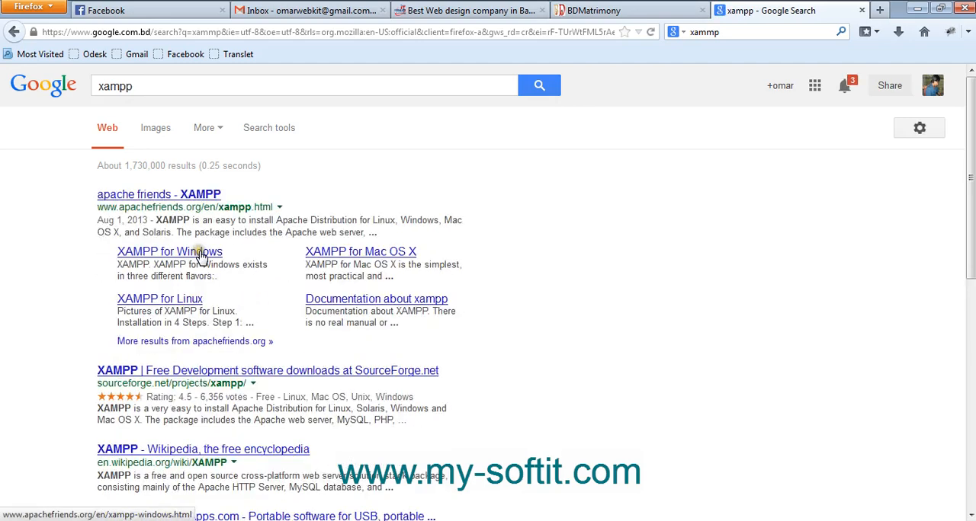
# Open the "XAMPP for Windows" search result in a separate tab and close the duplicate tab of that page
pyautogui.middleClick(201, 254)
pyautogui.middleClick(201, 255)
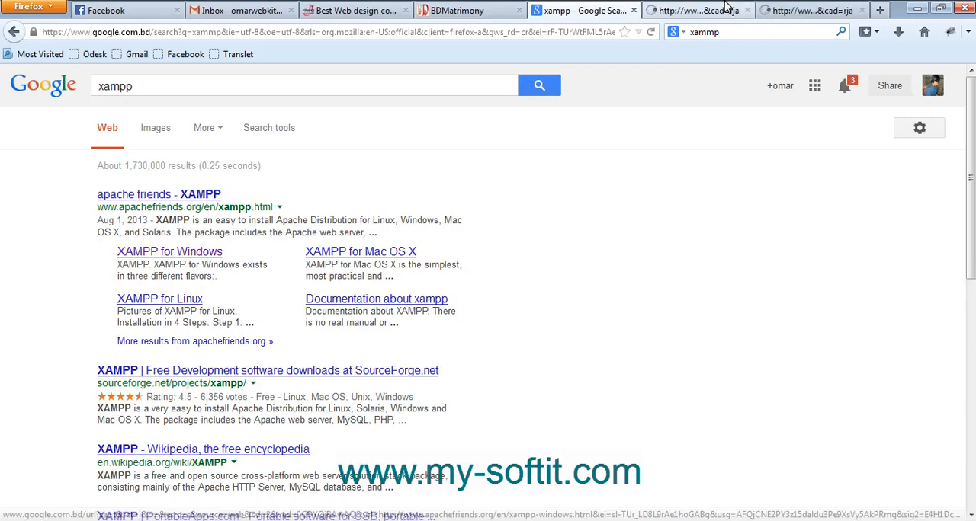
pyautogui.click(802, 9)
pyautogui.click(867, 10)
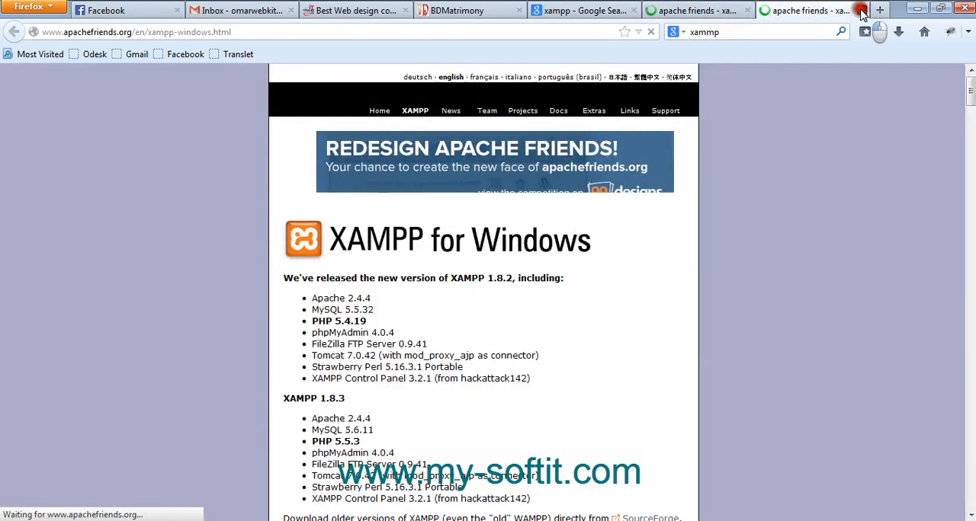
pyautogui.middleClick(802, 8)
# Go to the XAMPP download section through the page's Jump-off point list
pyautogui.scroll(-5, 371, 395)
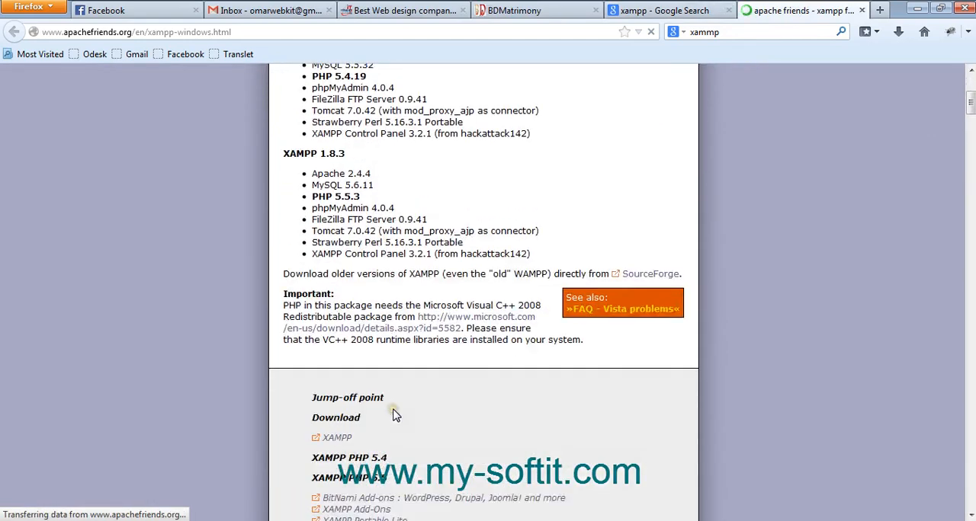
pyautogui.scroll(5, 488, 366)
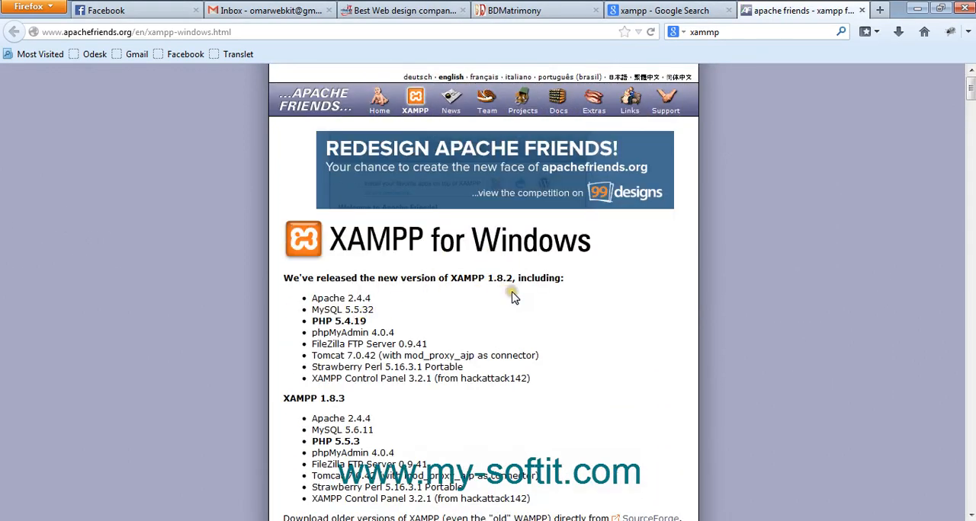
pyautogui.scroll(-3, 503, 296)
pyautogui.scroll(-4, 387, 319)
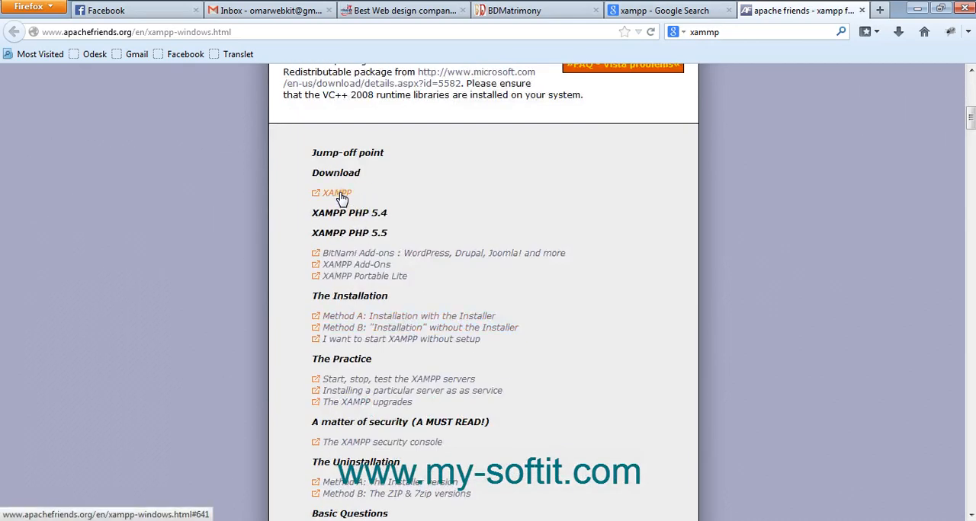
pyautogui.scroll(-5, 451, 252)
pyautogui.scroll(4, 350, 228)
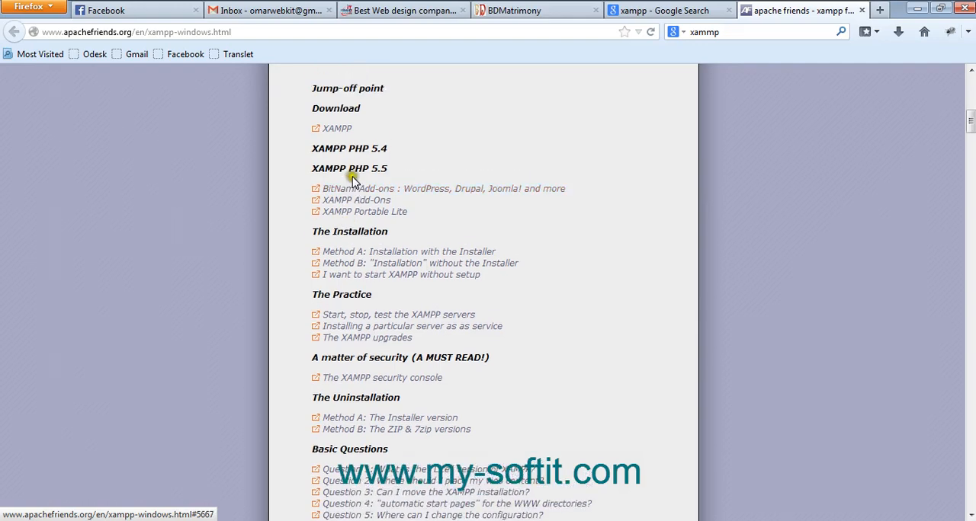
pyautogui.scroll(1, 354, 187)
pyautogui.click(347, 194)
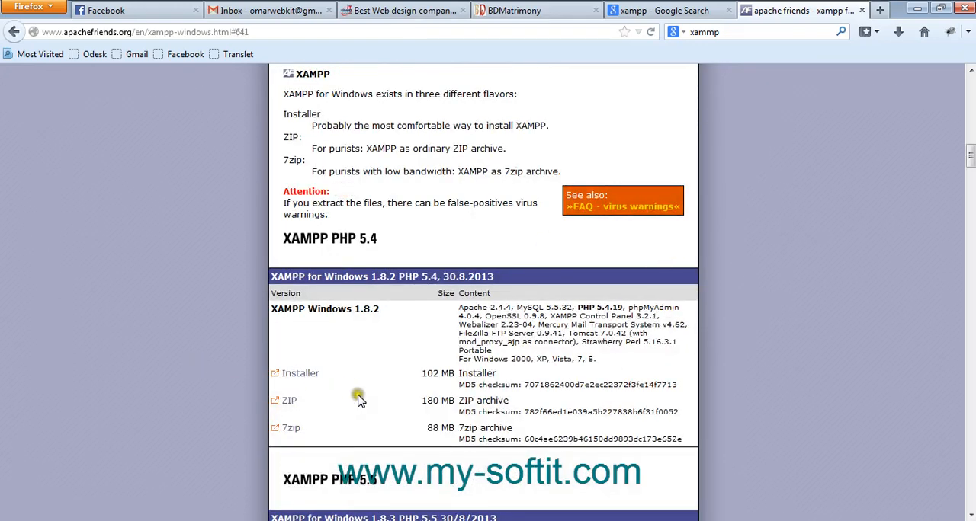
# Request the ZIP archive of XAMPP Windows 1.8.2 and minimize the browser
pyautogui.click(290, 401)
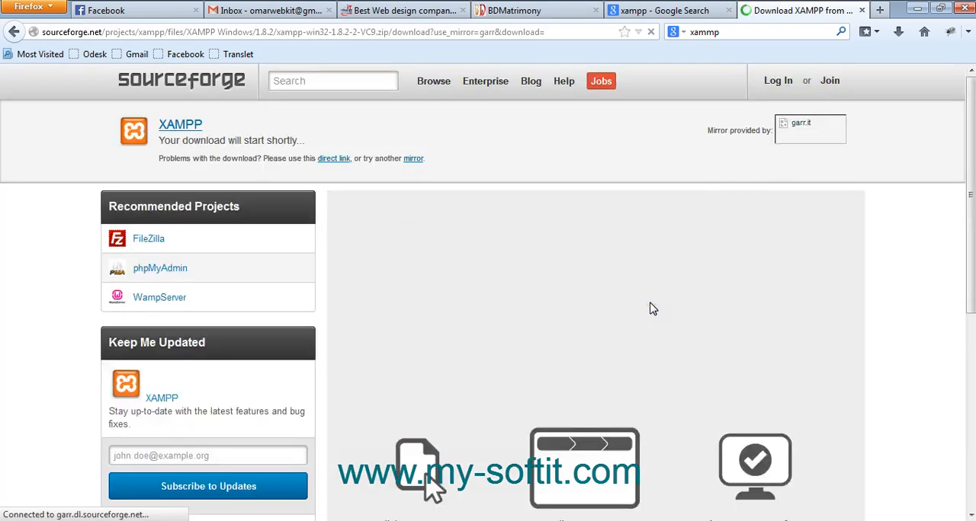
pyautogui.scroll(-3, 652, 305)
pyautogui.scroll(2, 654, 305)
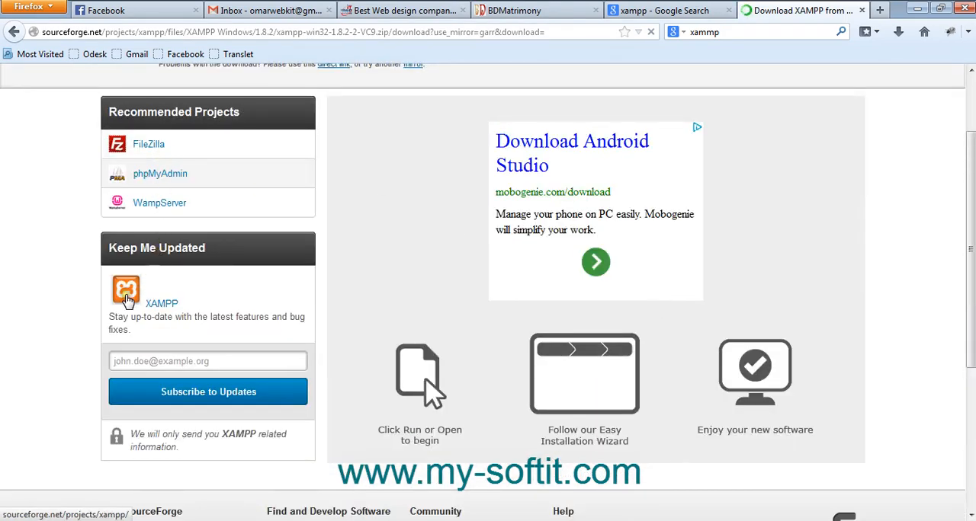
pyautogui.click(917, 6)
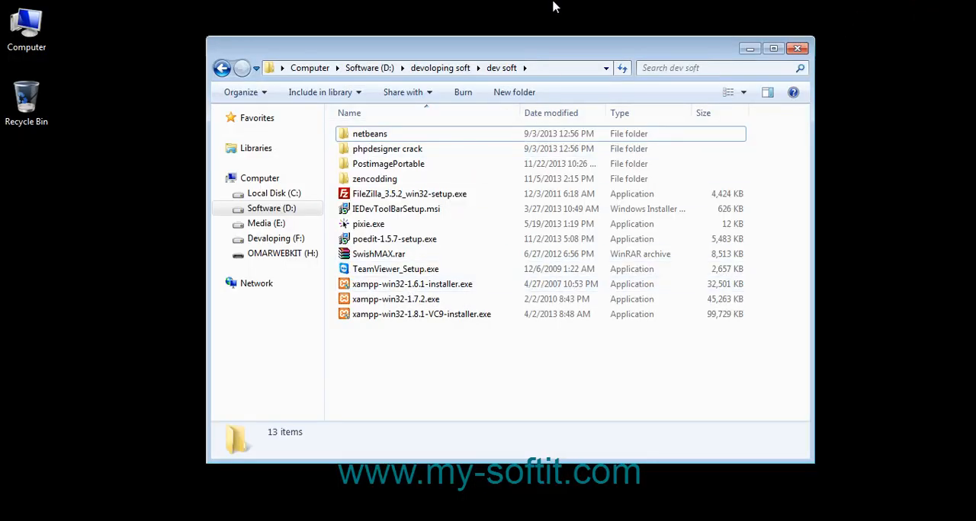
pyautogui.rightClick(551, 2)
pyautogui.click(592, 42)
pyautogui.rightClick(102, 63)
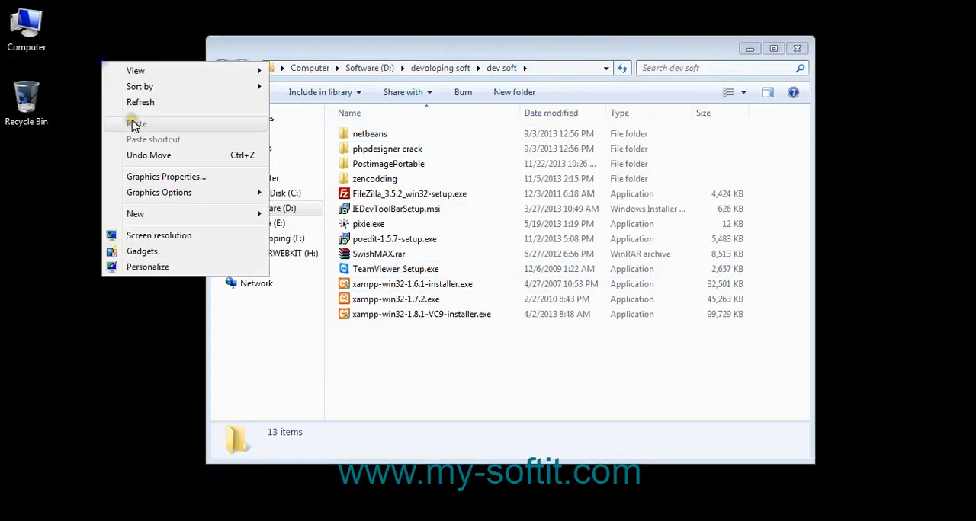
pyautogui.click(142, 104)
pyautogui.rightClick(131, 79)
pyautogui.click(144, 124)
pyautogui.rightClick(135, 91)
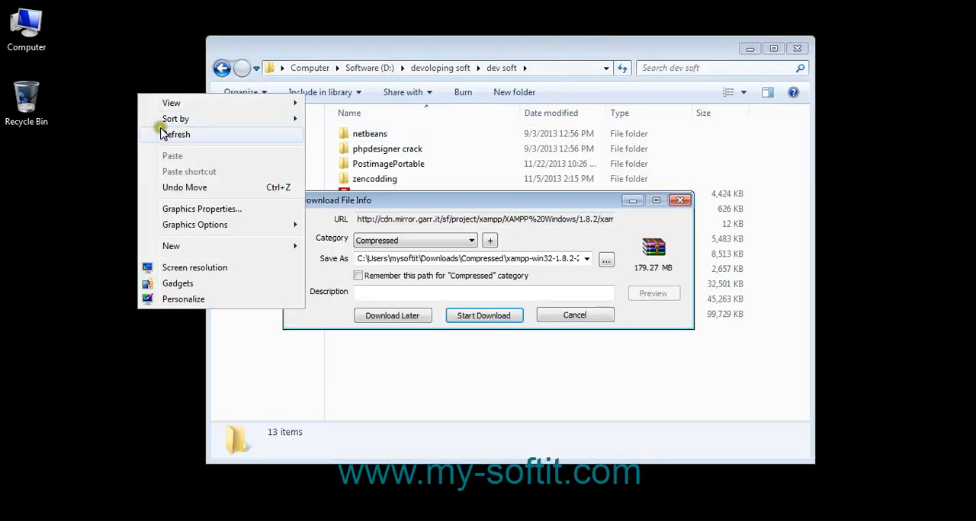
pyautogui.click(165, 130)
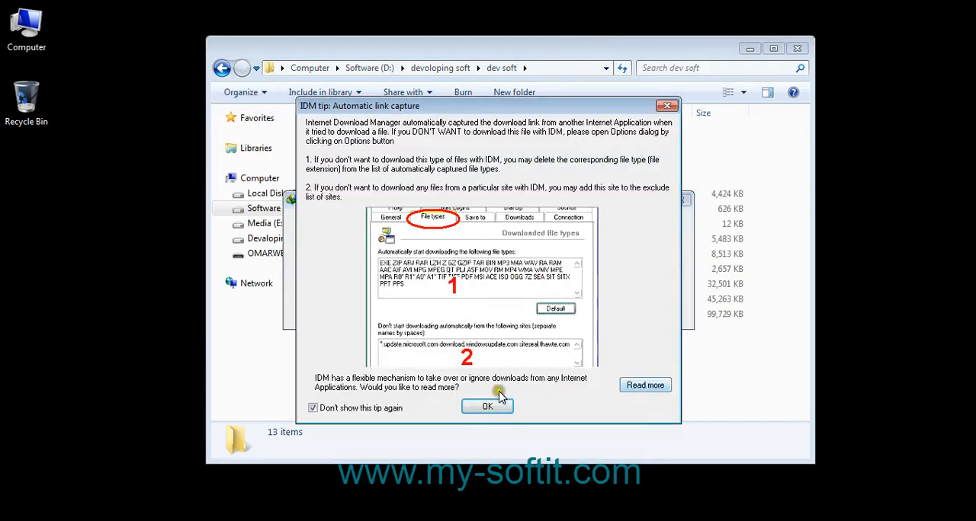
# Dismiss the IDM tip, cancel the XAMPP ZIP download and decline the Firefox integration help
pyautogui.click(475, 408)
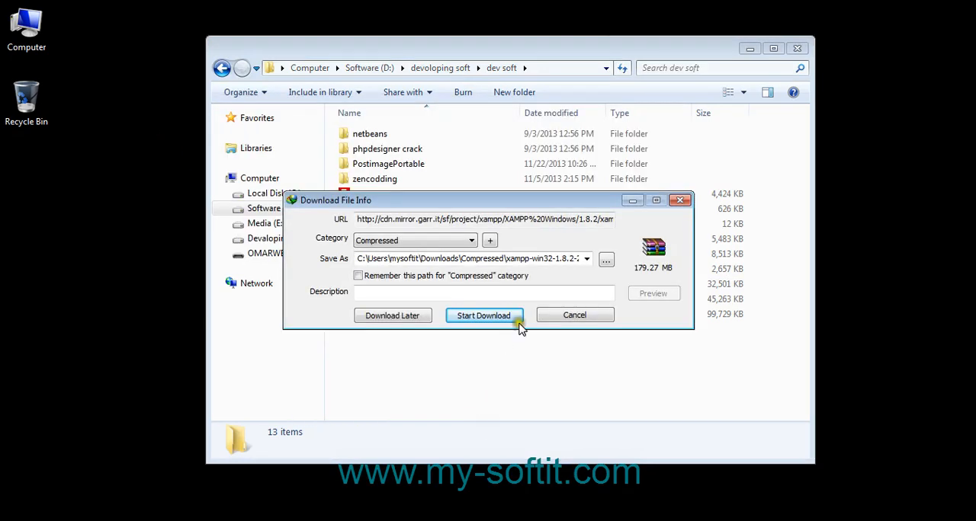
pyautogui.click(549, 314)
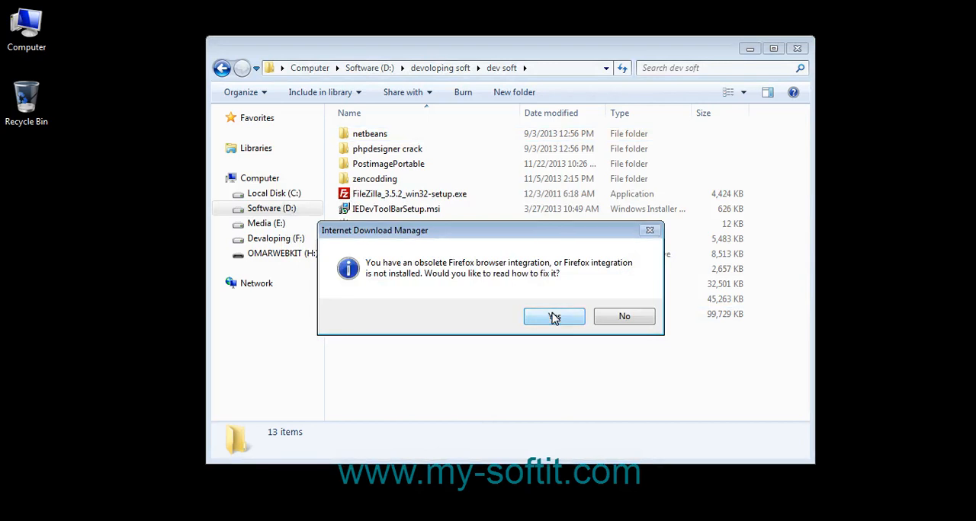
pyautogui.click(623, 316)
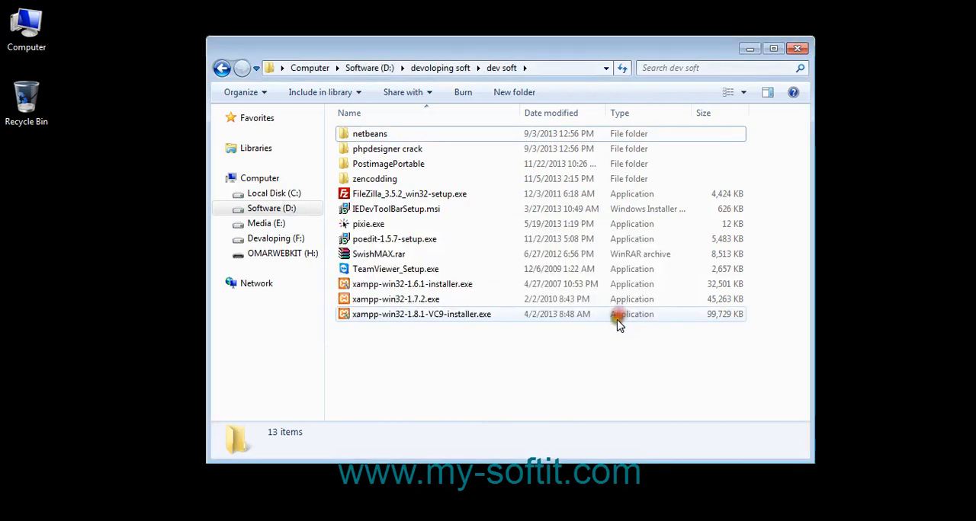
# Launch xampp-win32-1.8.1-VC9-installer.exe from the dev soft folder and minimize the folder window
pyautogui.click(442, 321)
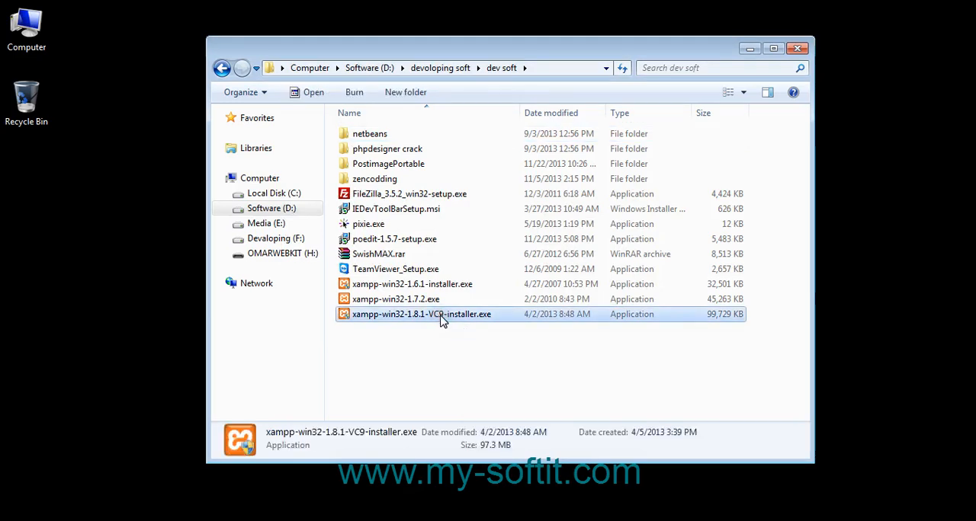
pyautogui.doubleClick(442, 321)
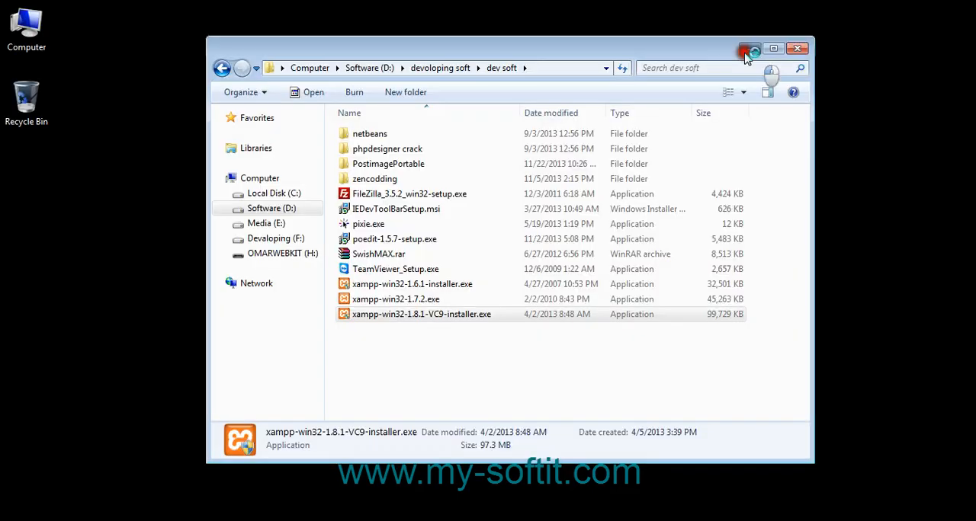
pyautogui.click(747, 49)
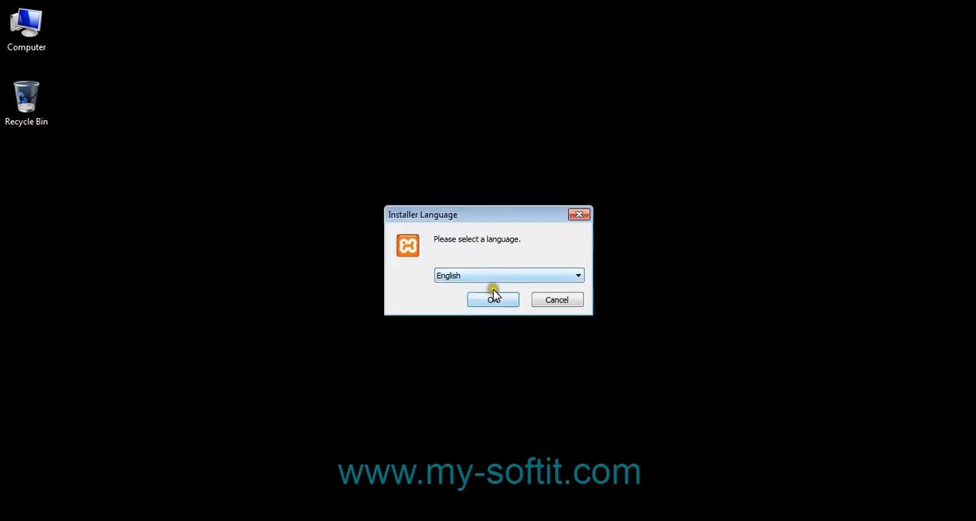
# Confirm English as the installer language and acknowledge the User Account Control notice
pyautogui.click(494, 281)
pyautogui.click(494, 281)
pyautogui.click(494, 280)
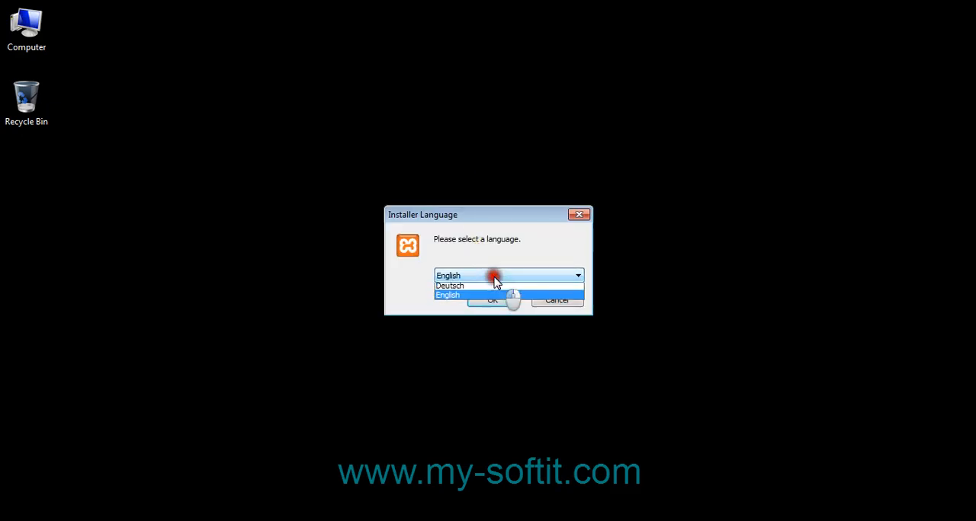
pyautogui.click(494, 280)
pyautogui.click(499, 301)
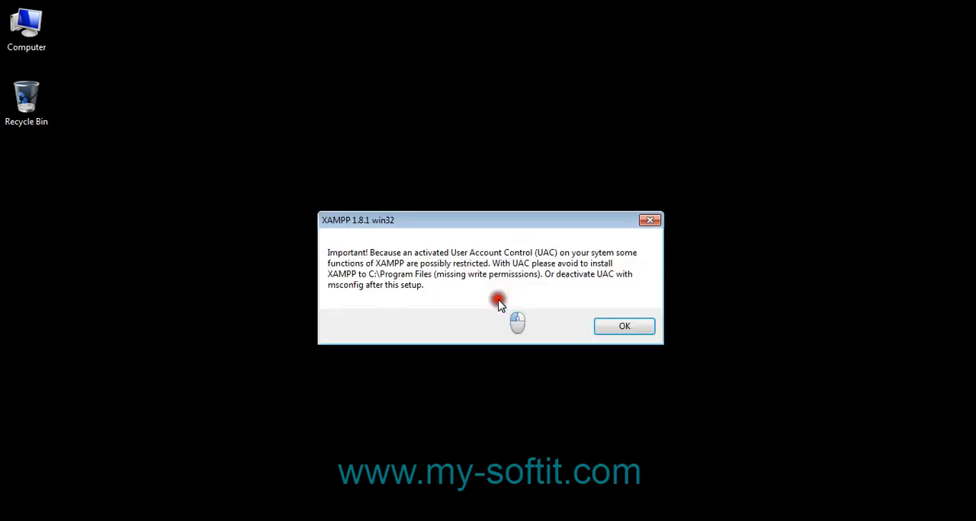
pyautogui.click(623, 326)
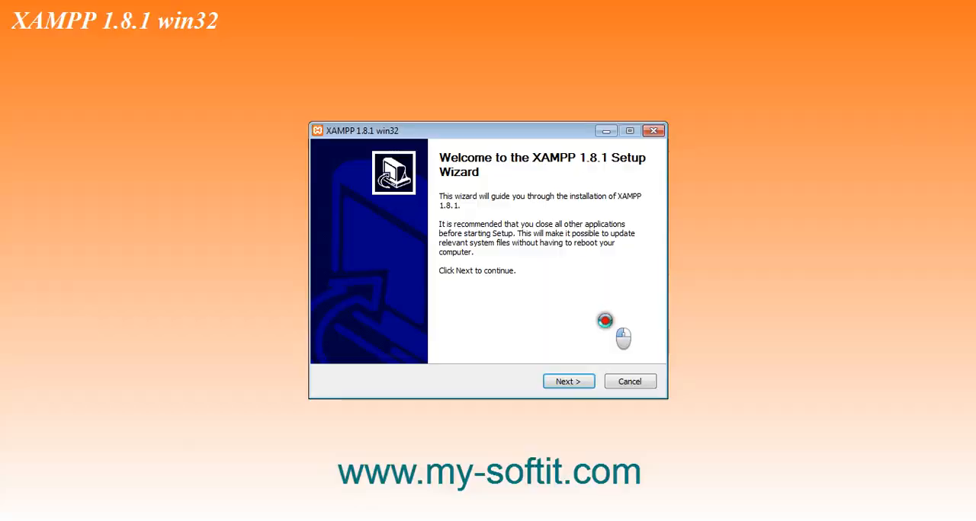
# Set the XAMPP destination folder to D:\xampp by selecting the Software (D:) drive, and start the installation
pyautogui.click(590, 386)
pyautogui.click(593, 297)
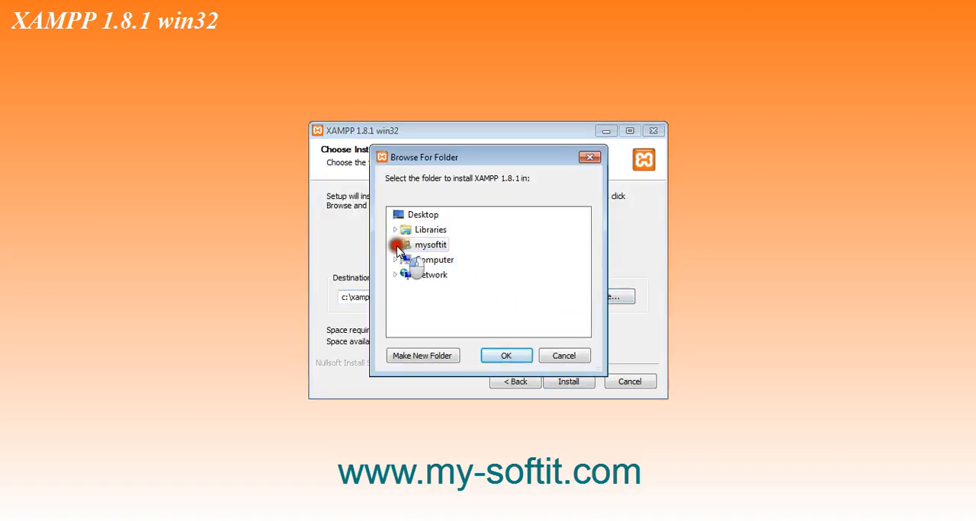
pyautogui.click(395, 260)
pyautogui.click(451, 263)
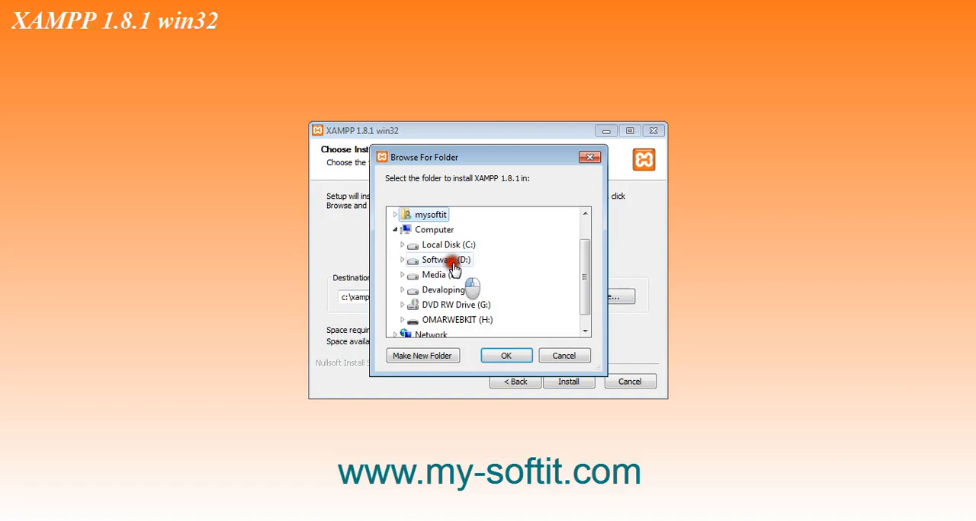
pyautogui.click(452, 261)
pyautogui.scroll(-2, 513, 293)
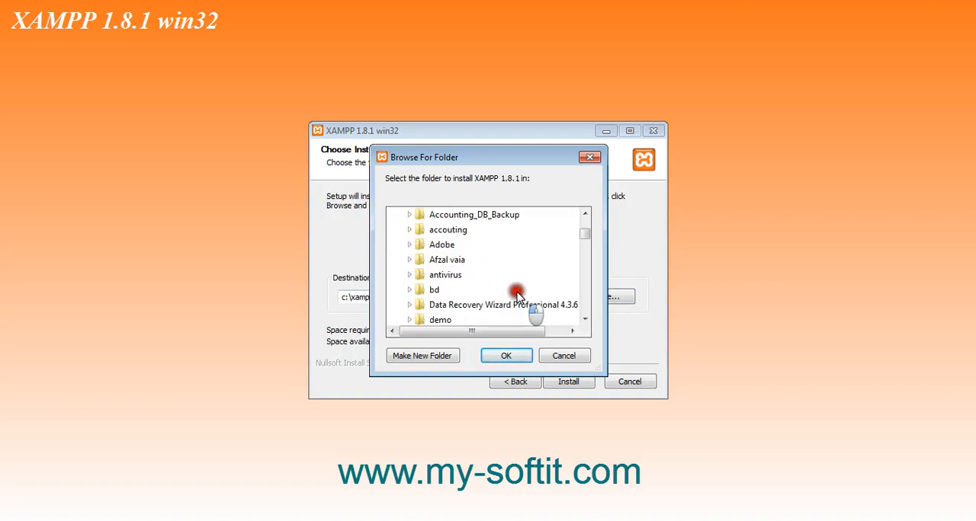
pyautogui.scroll(1, 514, 296)
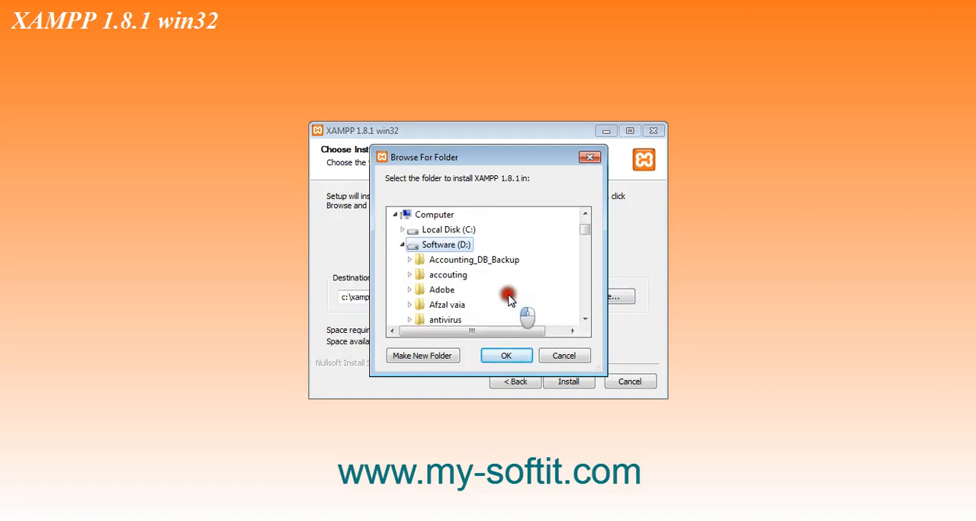
pyautogui.scroll(-10, 509, 298)
pyautogui.scroll(1, 492, 287)
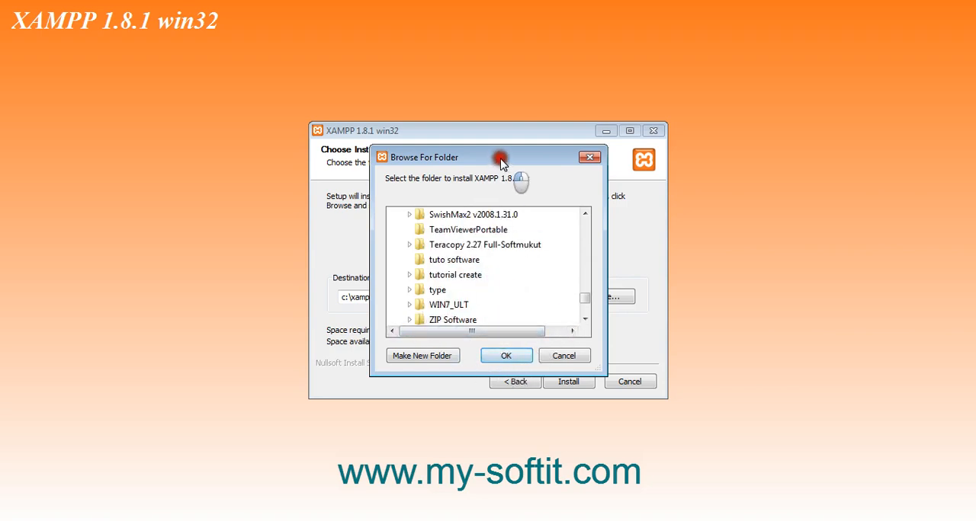
pyautogui.moveTo(500, 161); pyautogui.dragTo(565, 131)
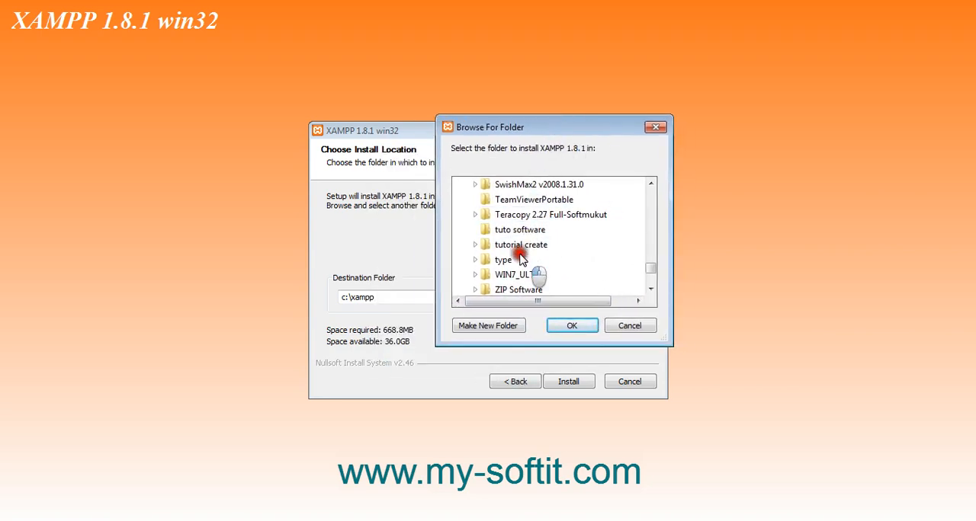
pyautogui.click(570, 324)
pyautogui.click(564, 381)
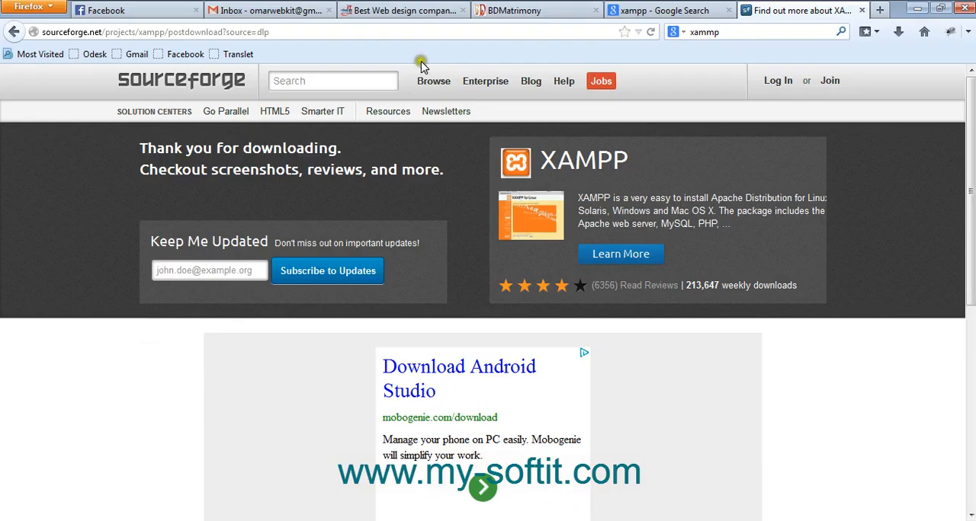
# Close the SourceForge download page and search Google for "local server windows"
pyautogui.click(864, 10)
pyautogui.moveTo(166, 92); pyautogui.dragTo(2, 79)
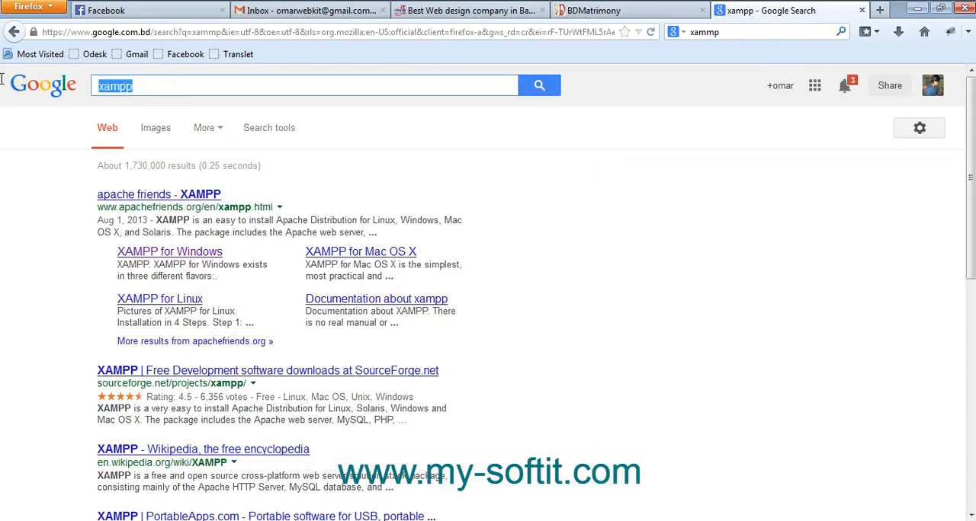
pyautogui.write('local ')
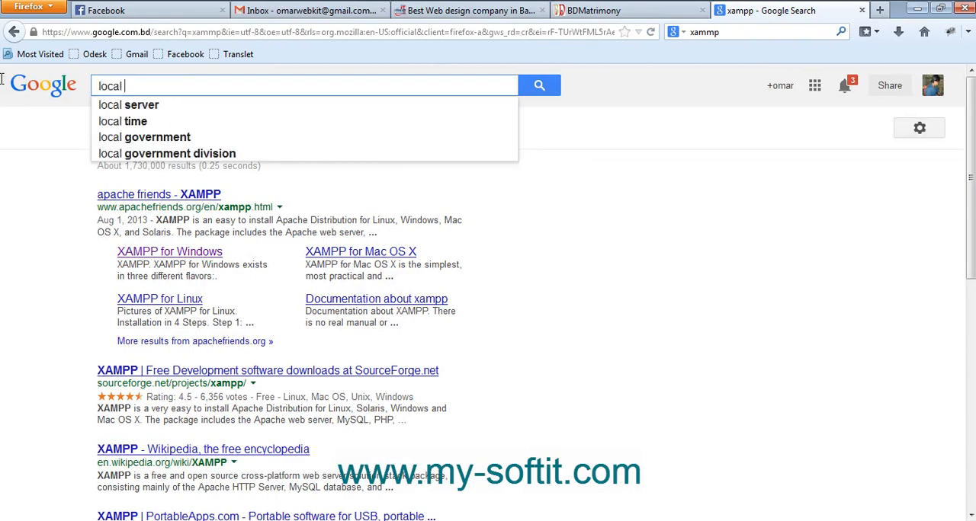
pyautogui.write('server ')
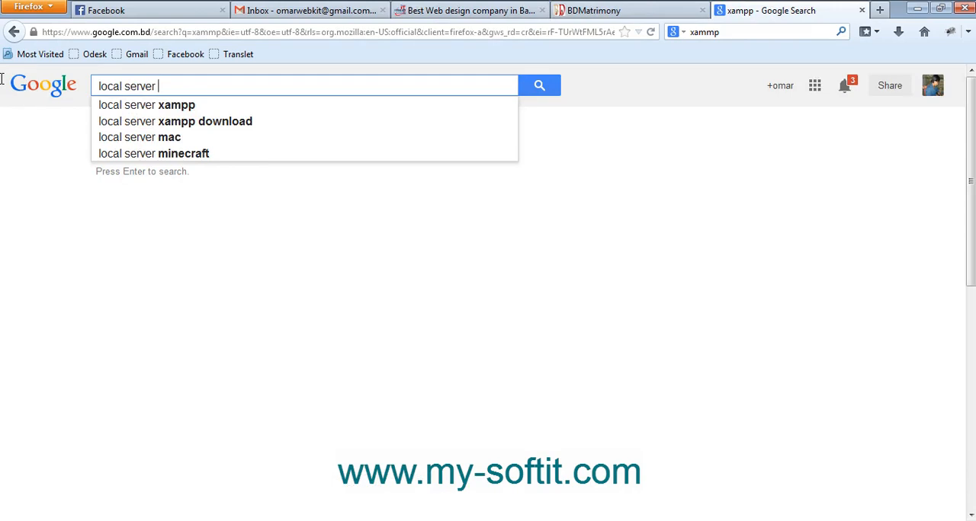
pyautogui.write('windows')
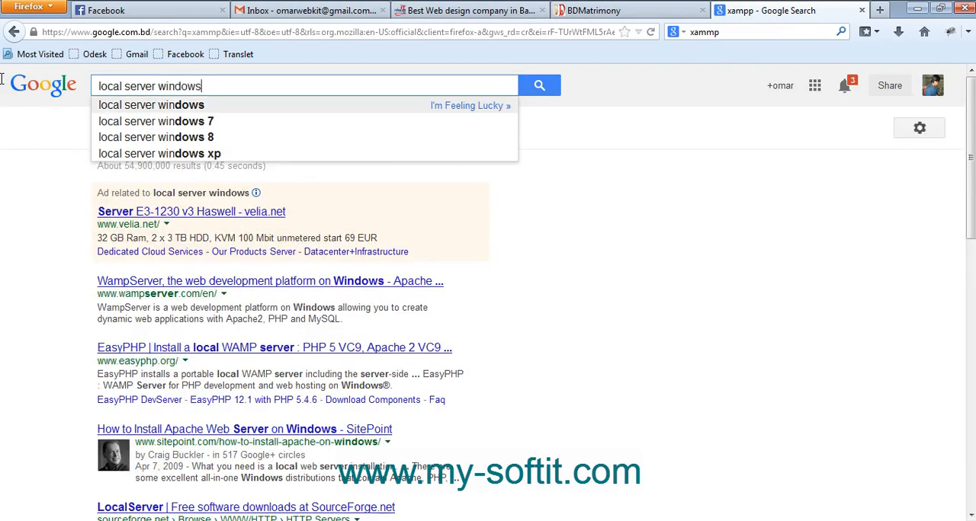
pyautogui.press('Return')
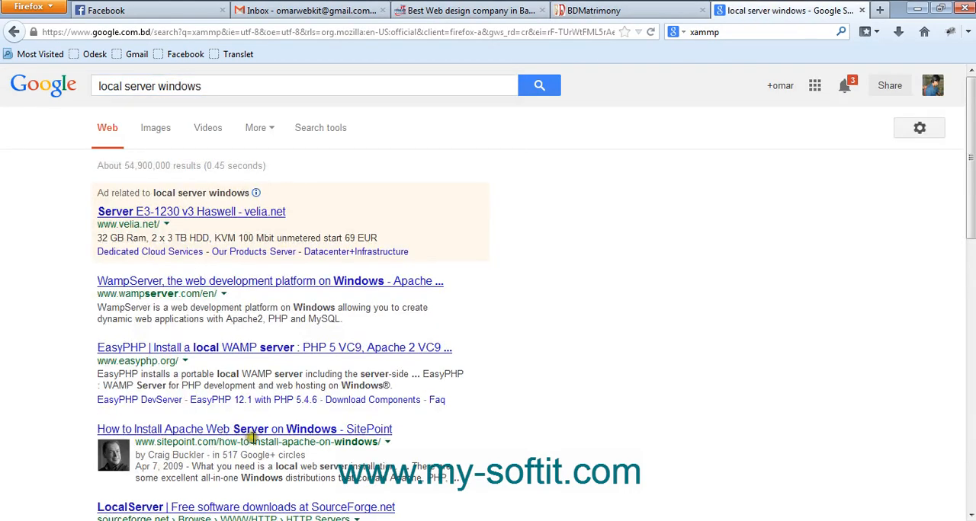
# Open the WampServer search result in a new tab and close its duplicate tab
pyautogui.scroll(-2, 32, 385)
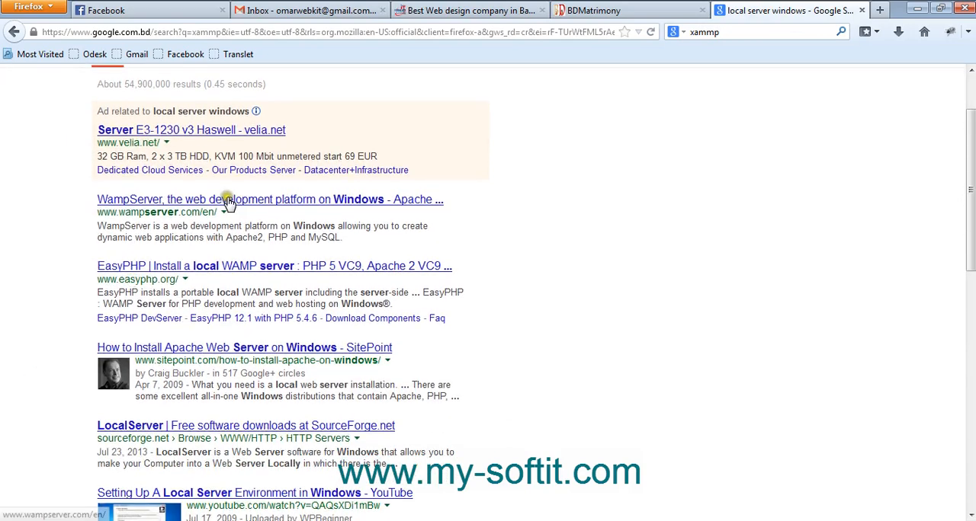
pyautogui.middleClick(320, 205)
pyautogui.middleClick(322, 205)
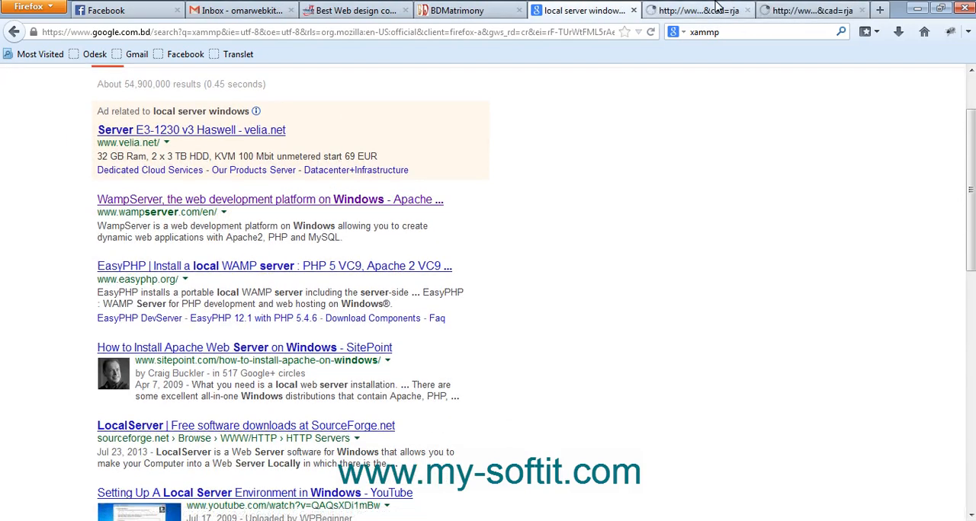
pyautogui.click(830, 11)
pyautogui.click(861, 11)
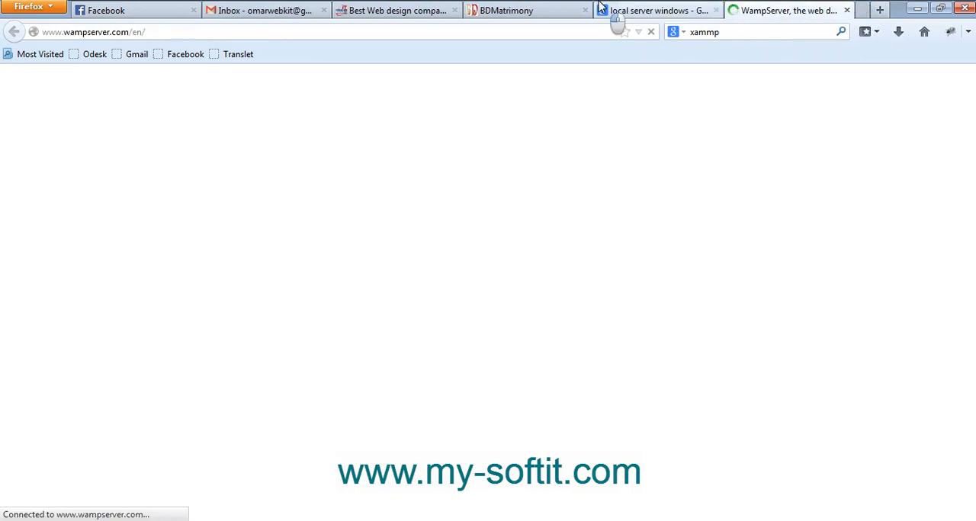
# Return to the local server search results and open the EasyPHP result in a new tab
pyautogui.click(616, 14)
pyautogui.scroll(-4, 345, 392)
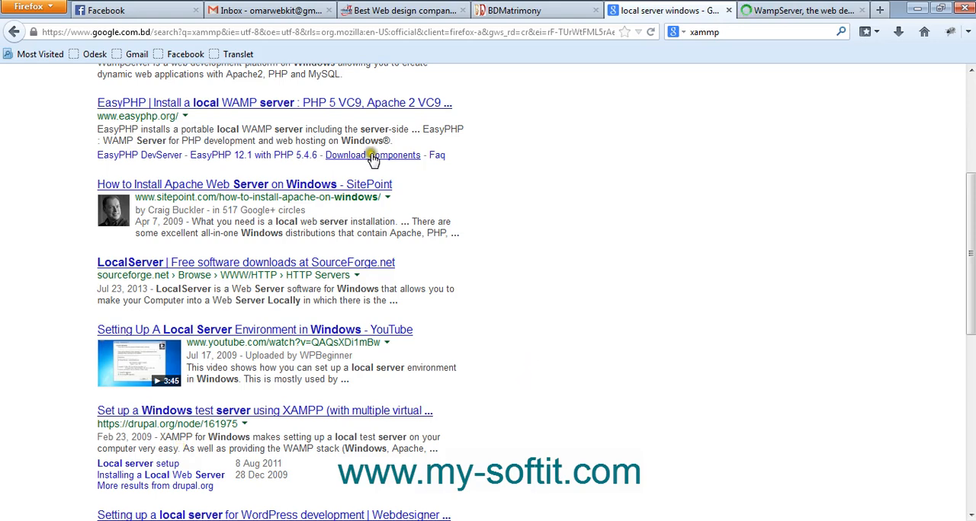
pyautogui.scroll(4, 250, 278)
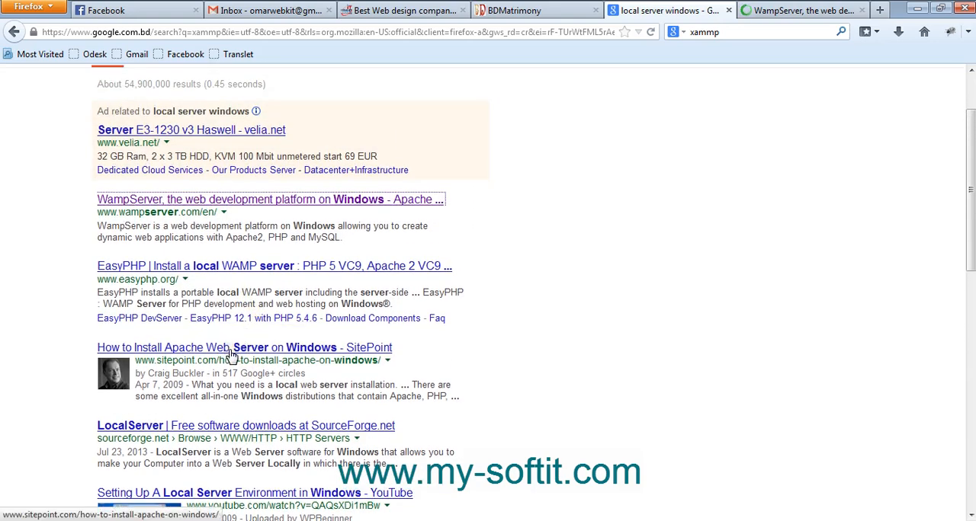
pyautogui.middleClick(187, 274)
pyautogui.click(692, 10)
# Look through the WampServer website, including its start, downloads and credits sections
pyautogui.click(810, 10)
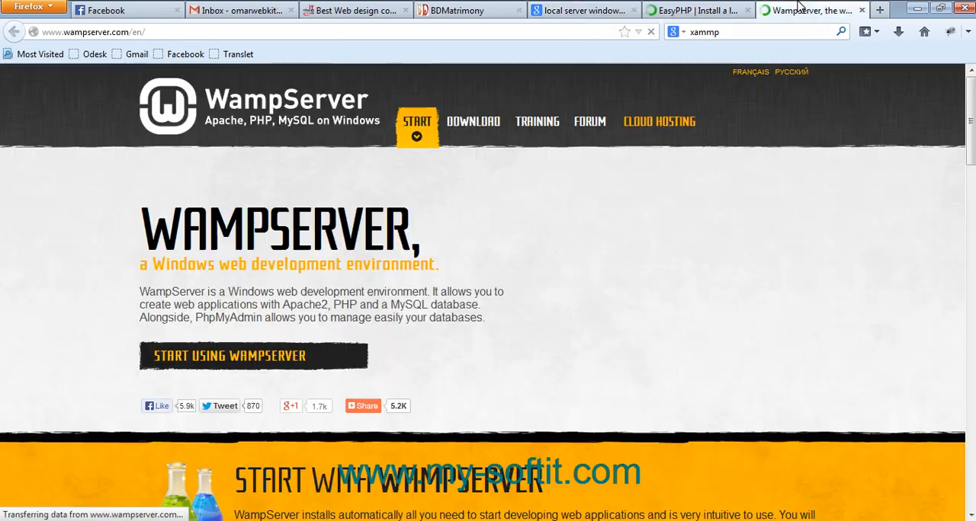
pyautogui.scroll(-6, 438, 306)
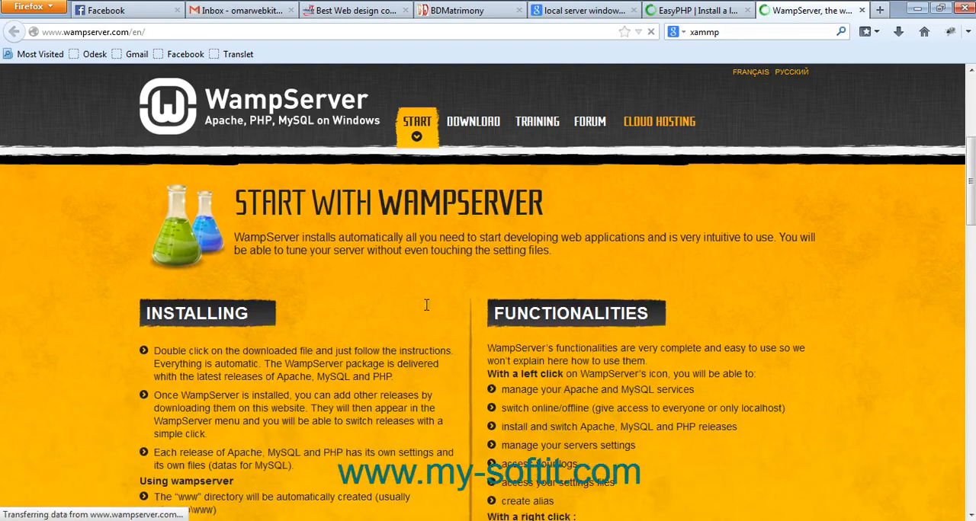
pyautogui.scroll(-10, 426, 305)
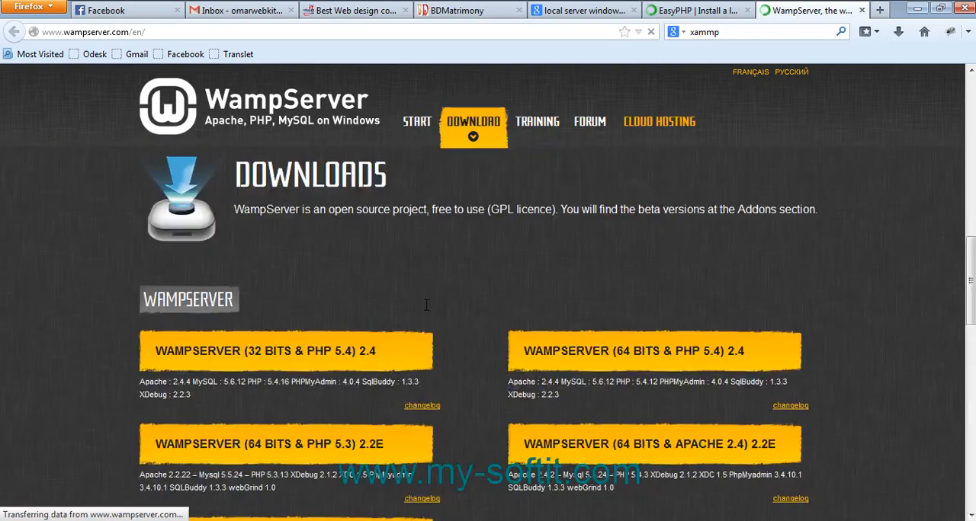
pyautogui.scroll(-8, 426, 305)
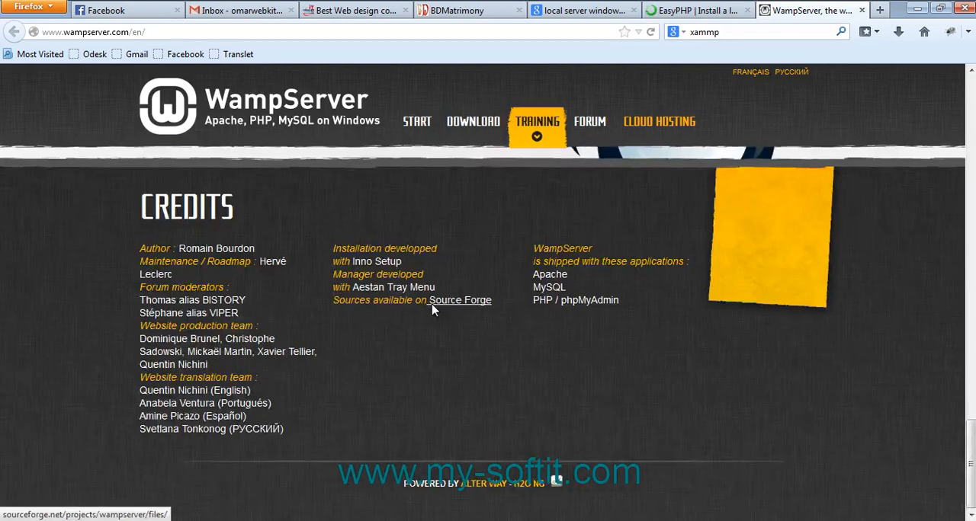
pyautogui.scroll(4, 432, 310)
pyautogui.scroll(10, 431, 310)
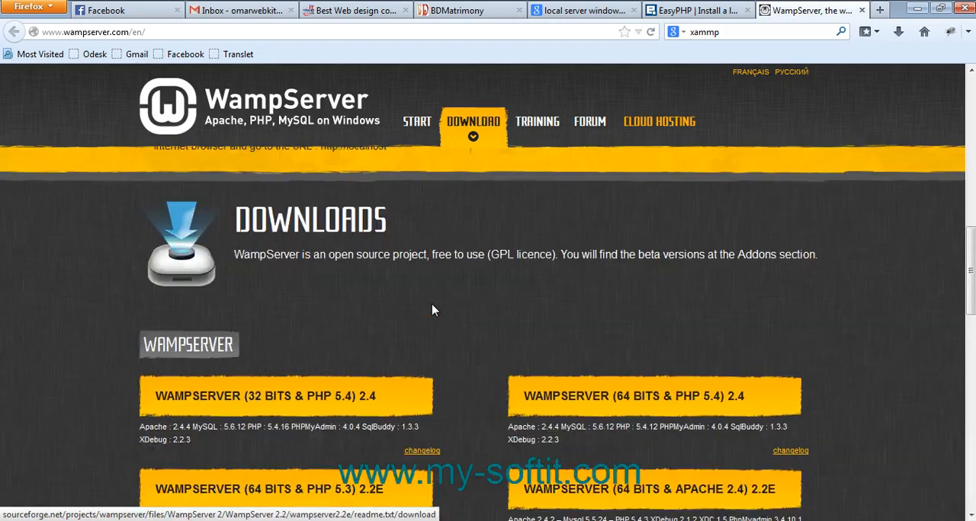
pyautogui.scroll(4, 431, 308)
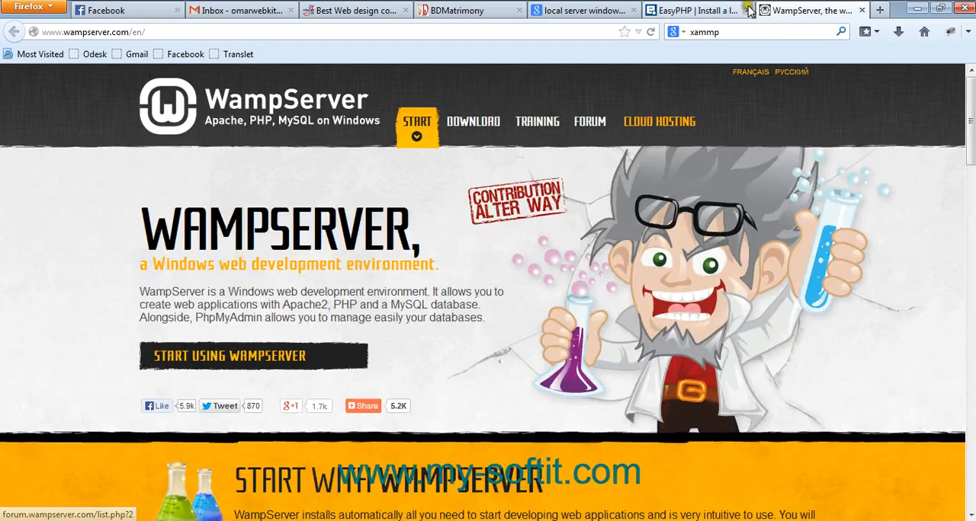
# Examine the EasyPHP home page with its DevServer and WebServer descriptions, and return to the WampServer page
pyautogui.click(690, 11)
pyautogui.scroll(-2, 505, 290)
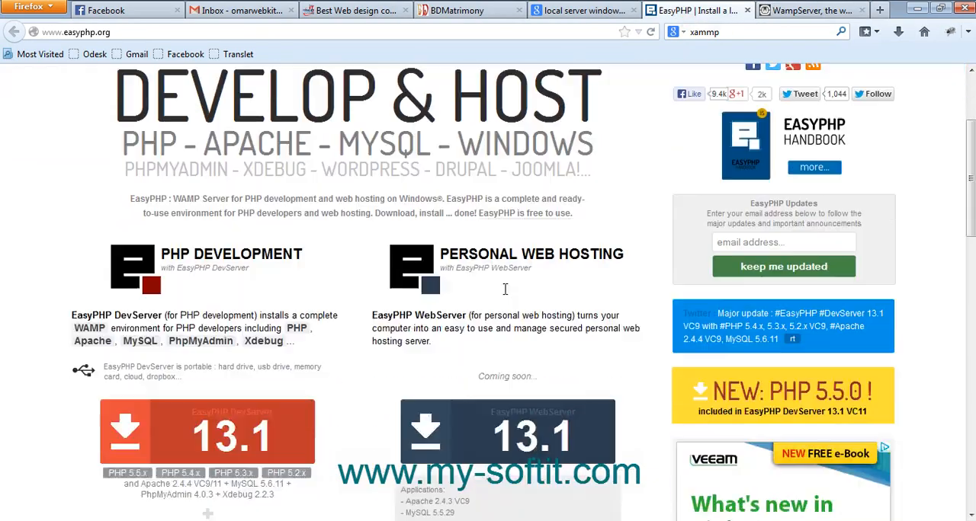
pyautogui.scroll(2, 504, 290)
pyautogui.scroll(-4, 505, 290)
pyautogui.scroll(-5, 504, 290)
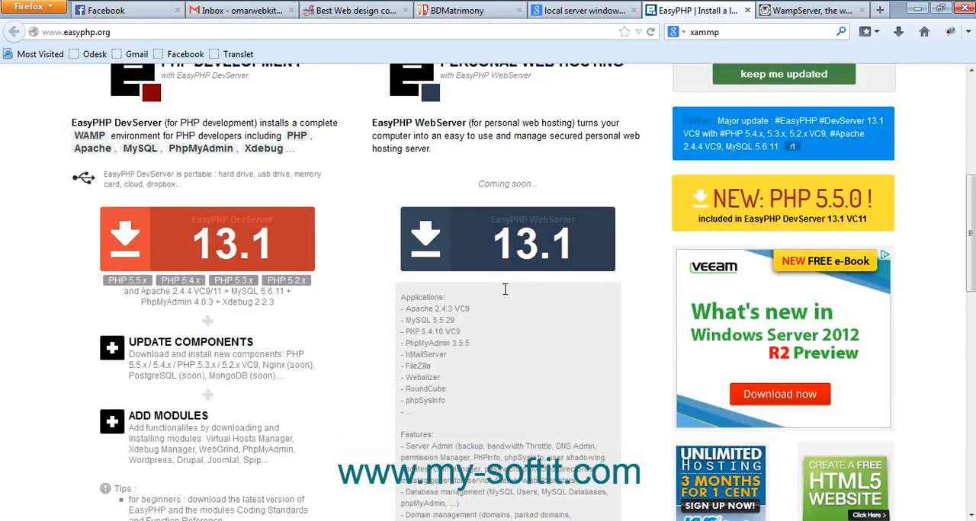
pyautogui.scroll(9, 503, 291)
pyautogui.scroll(-4, 499, 294)
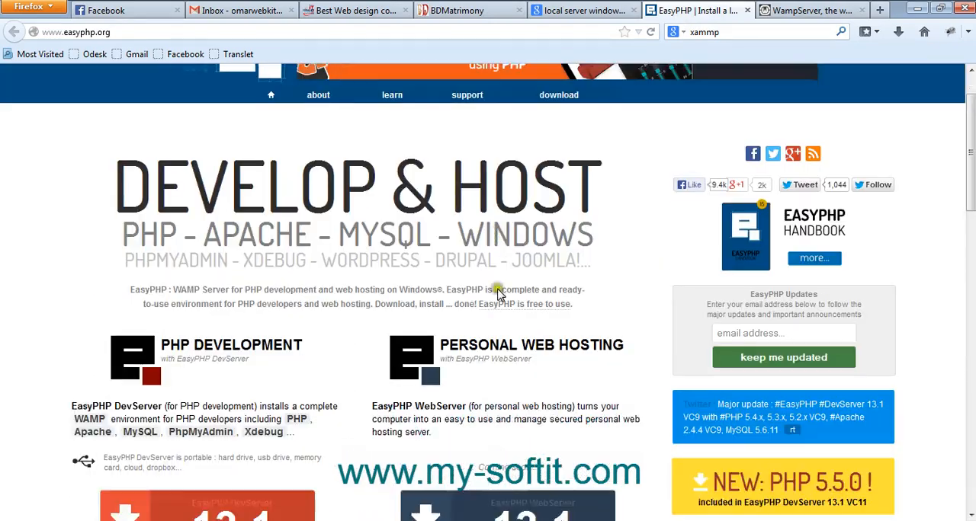
pyautogui.scroll(4, 499, 294)
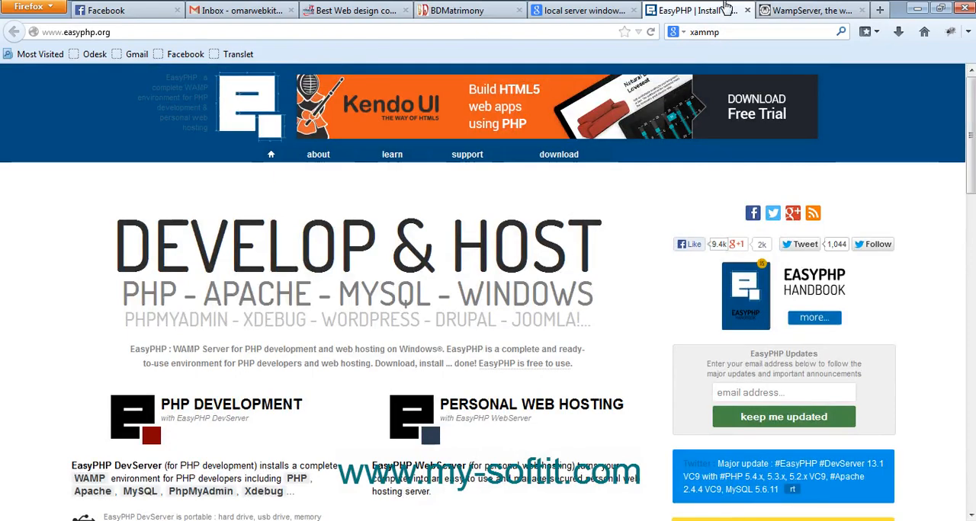
pyautogui.click(795, 9)
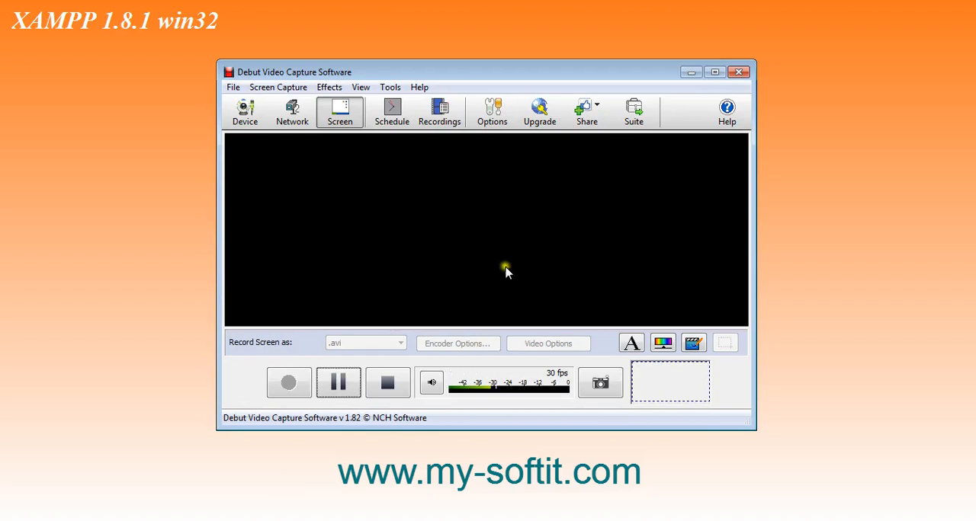
# Minimize the Debut Video Capture window and acknowledge the XAMPP installer's message about php.exe
pyautogui.click(344, 395)
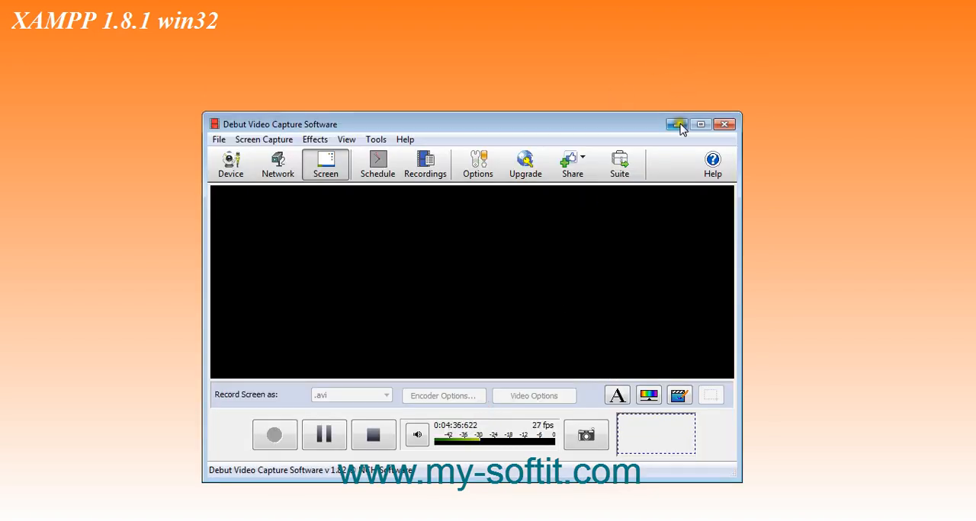
pyautogui.click(679, 126)
pyautogui.click(621, 320)
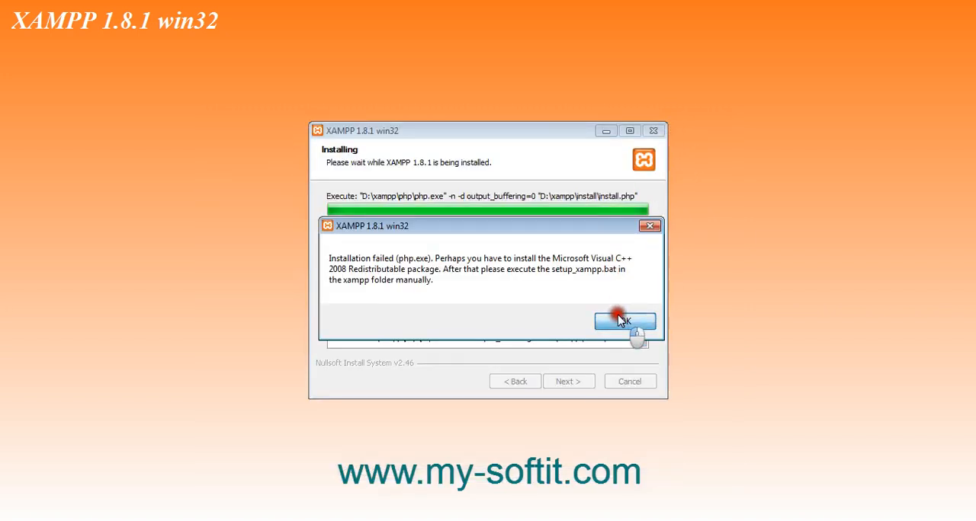
# Finish the XAMPP setup with the Control Panel set to start, and minimize VLC media player
pyautogui.click(578, 385)
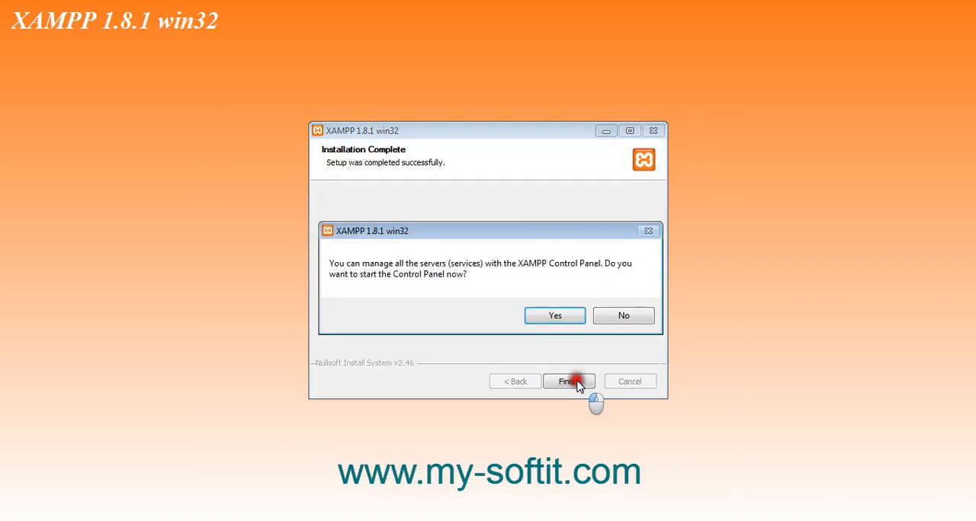
pyautogui.click(571, 312)
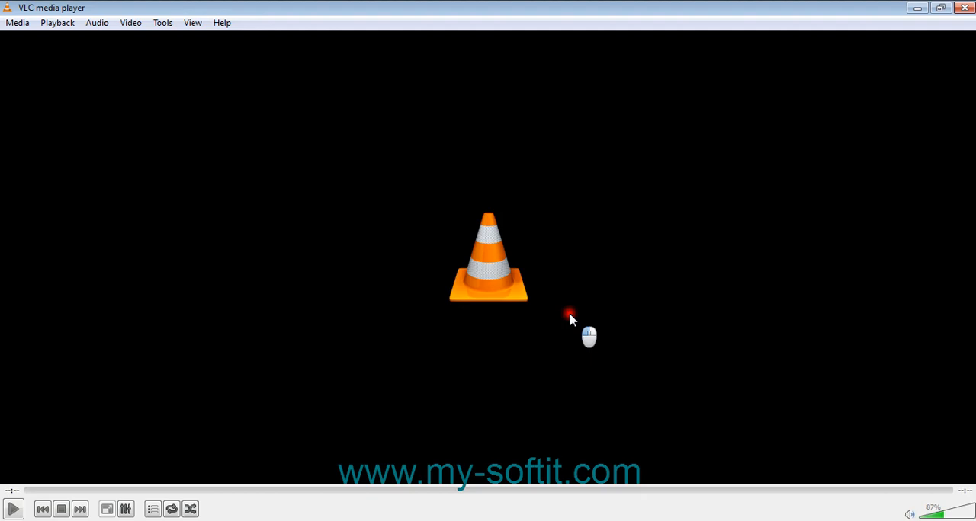
pyautogui.click(915, 10)
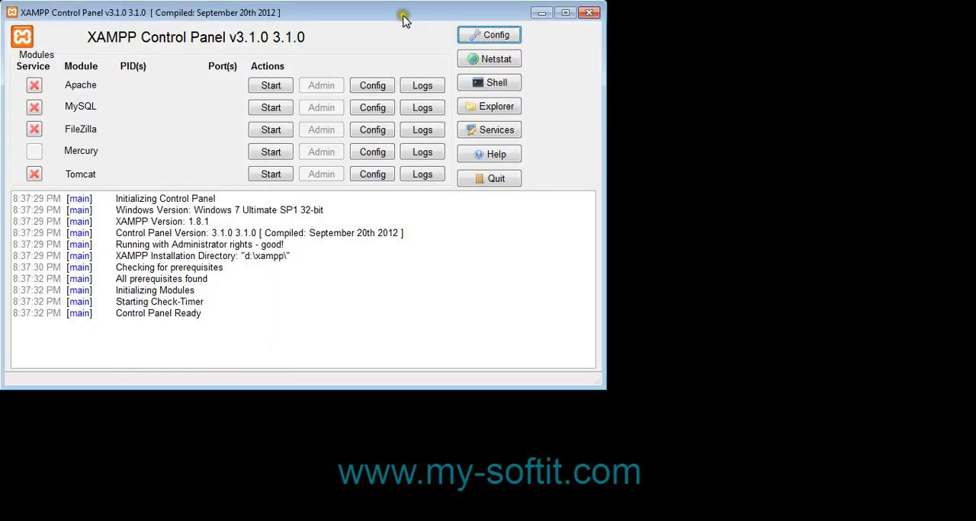
# Move the XAMPP Control Panel window to the middle of the desktop
pyautogui.moveTo(404, 19); pyautogui.dragTo(700, 53)
pyautogui.click(332, 120)
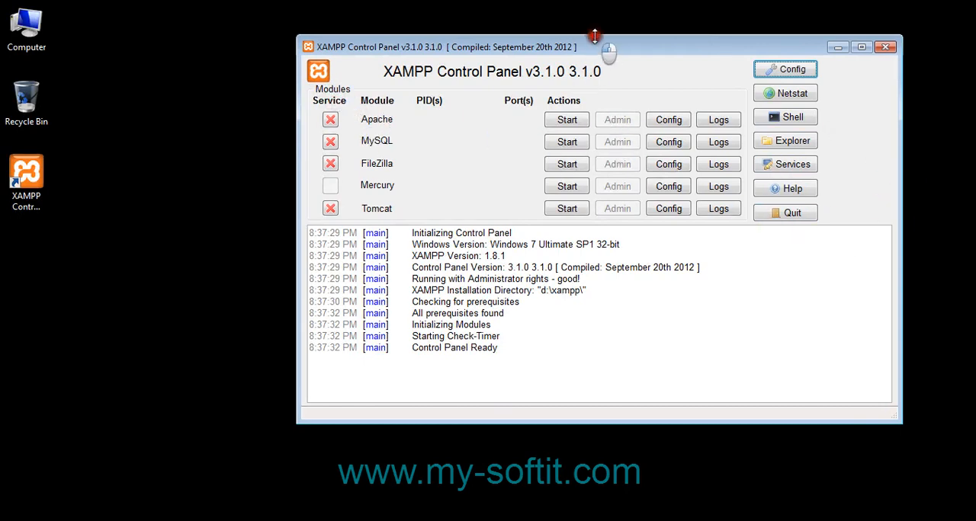
pyautogui.moveTo(593, 42); pyautogui.dragTo(535, 58)
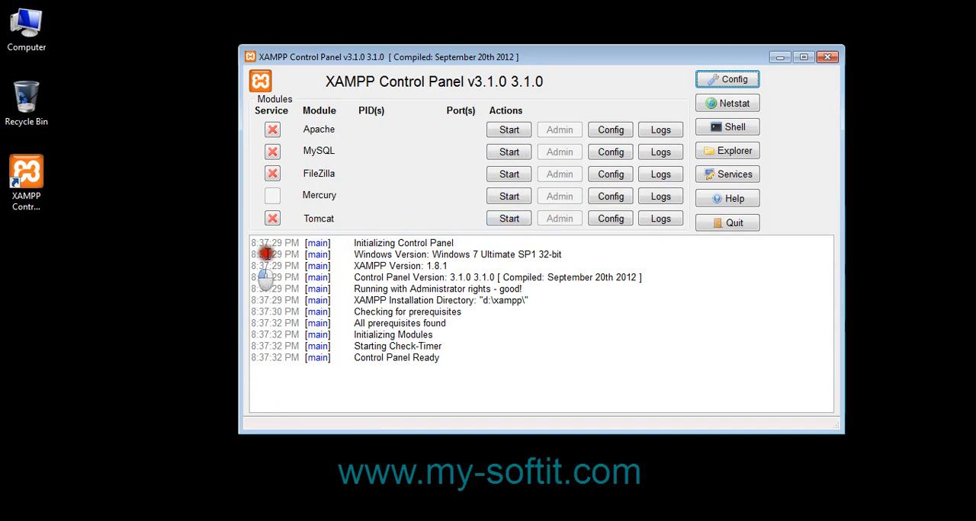
pyautogui.rightClick(69, 205)
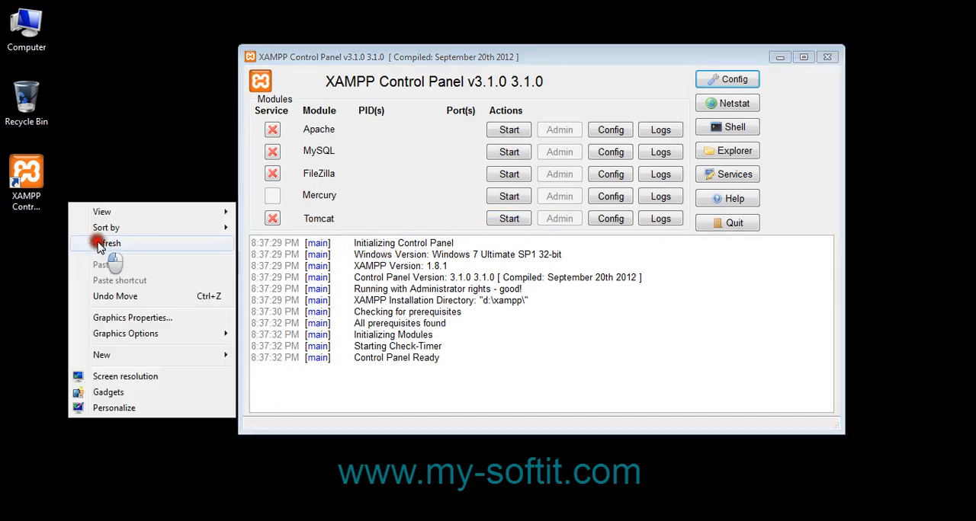
pyautogui.click(109, 246)
pyautogui.rightClick(107, 210)
pyautogui.click(138, 253)
pyautogui.rightClick(137, 230)
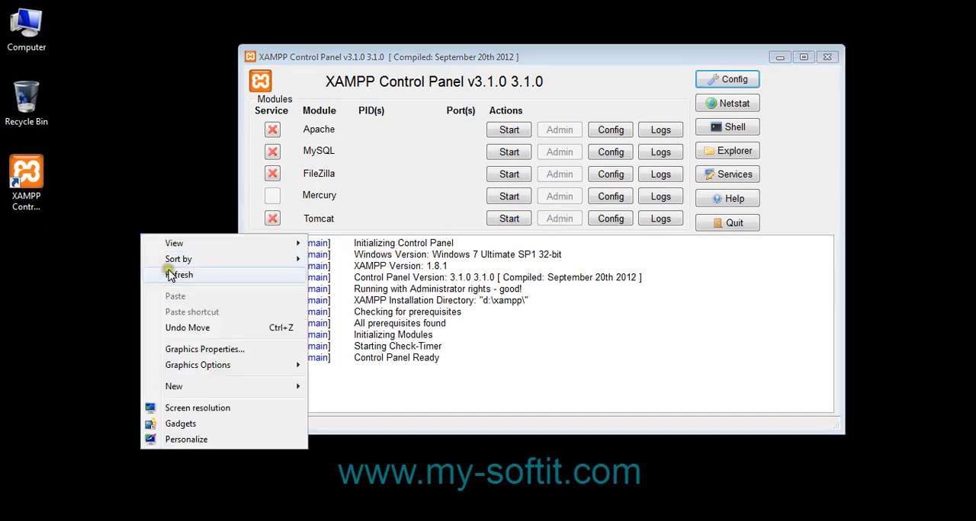
pyautogui.click(159, 271)
# Install the Apache and MySQL modules as services, allowing Apache HTTP Server through Windows Firewall on public networks
pyautogui.click(272, 131)
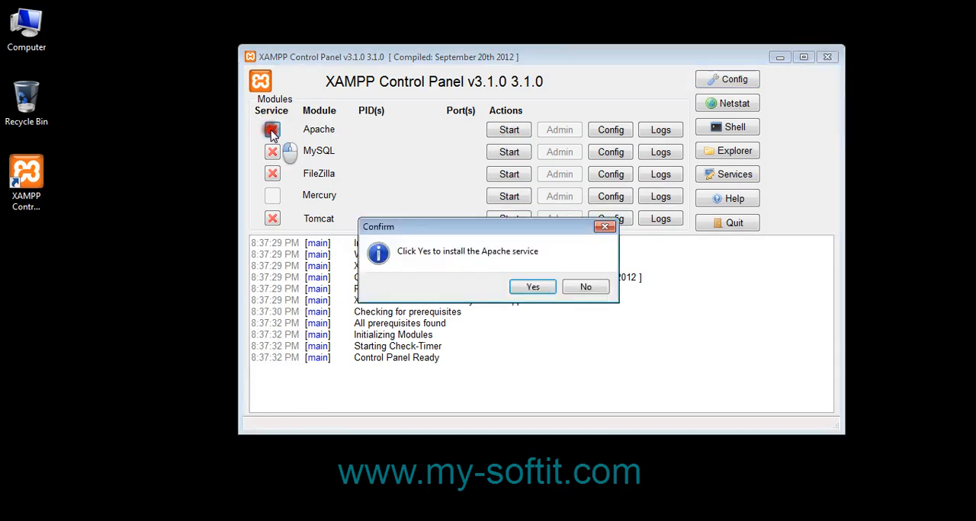
pyautogui.click(529, 289)
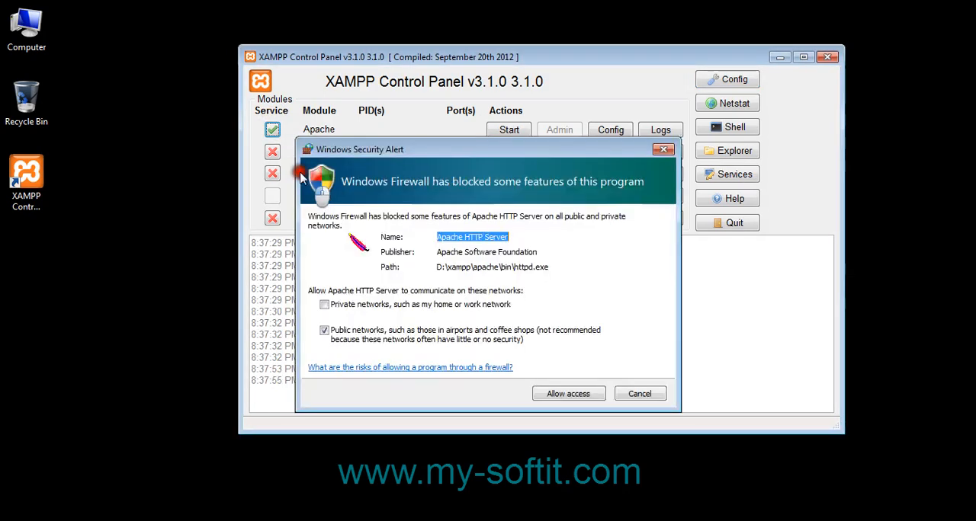
pyautogui.click(546, 393)
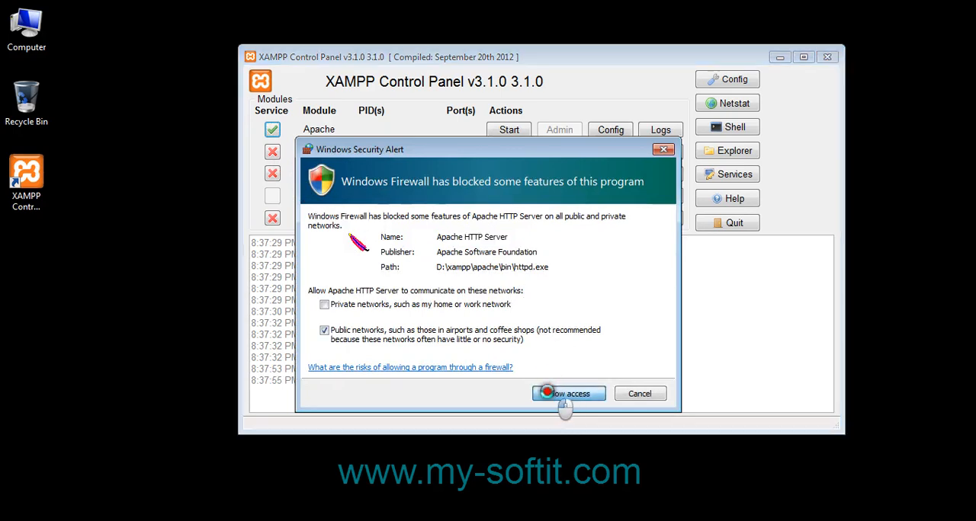
pyautogui.click(272, 151)
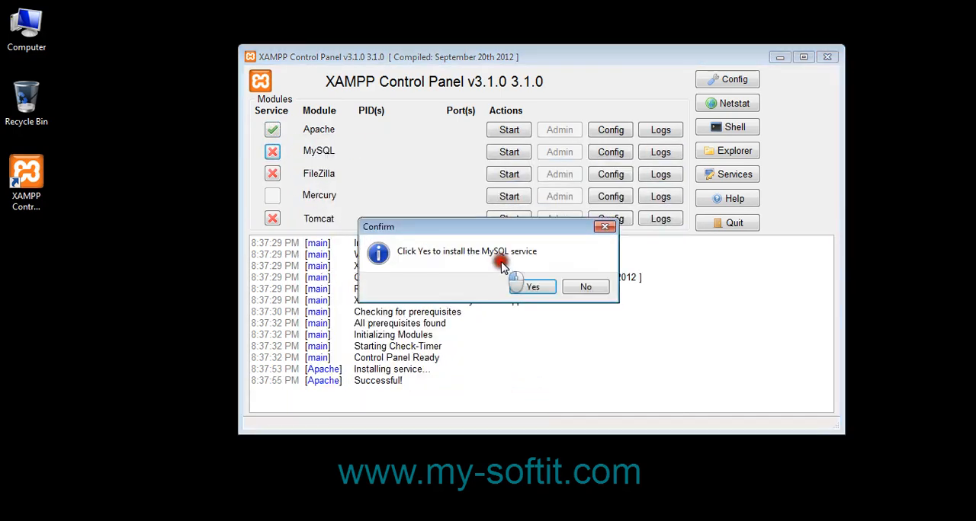
pyautogui.click(530, 288)
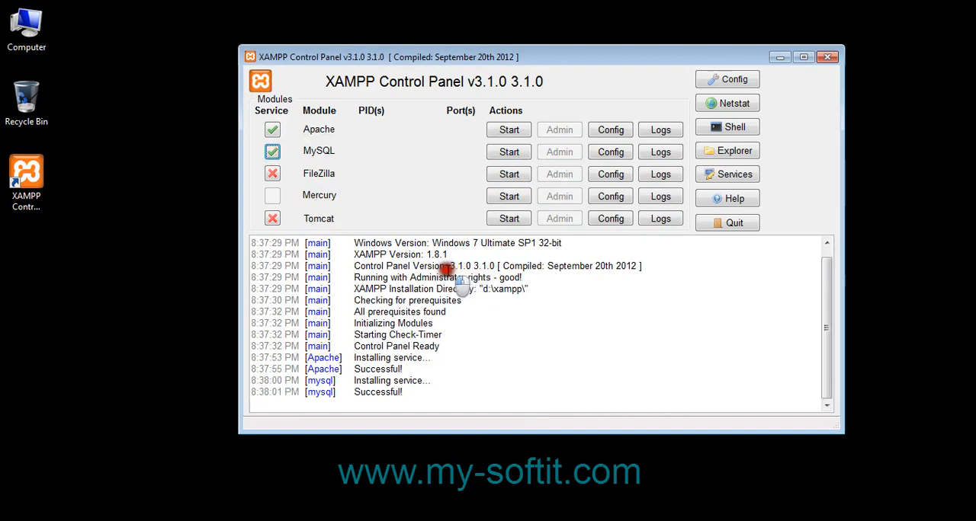
# Start the Apache service and try to start the MySQL service
pyautogui.click(520, 130)
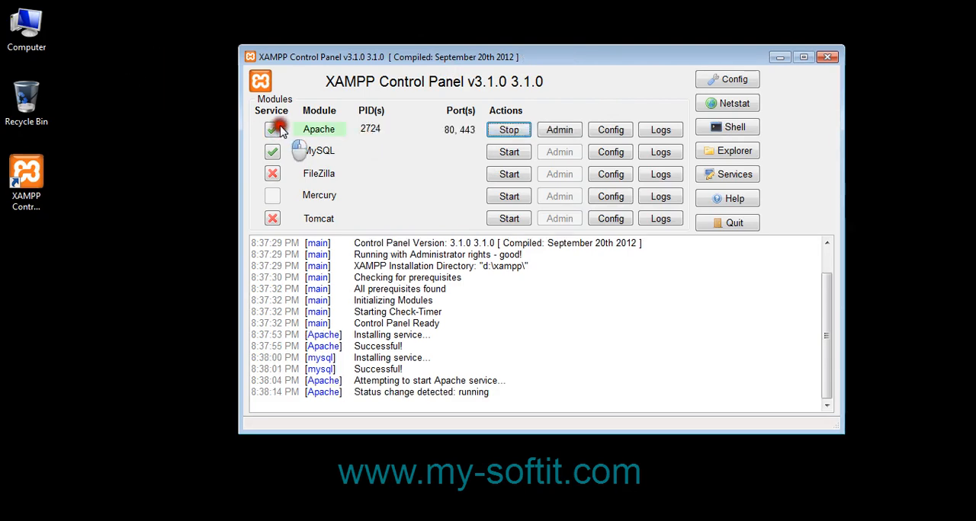
pyautogui.click(508, 151)
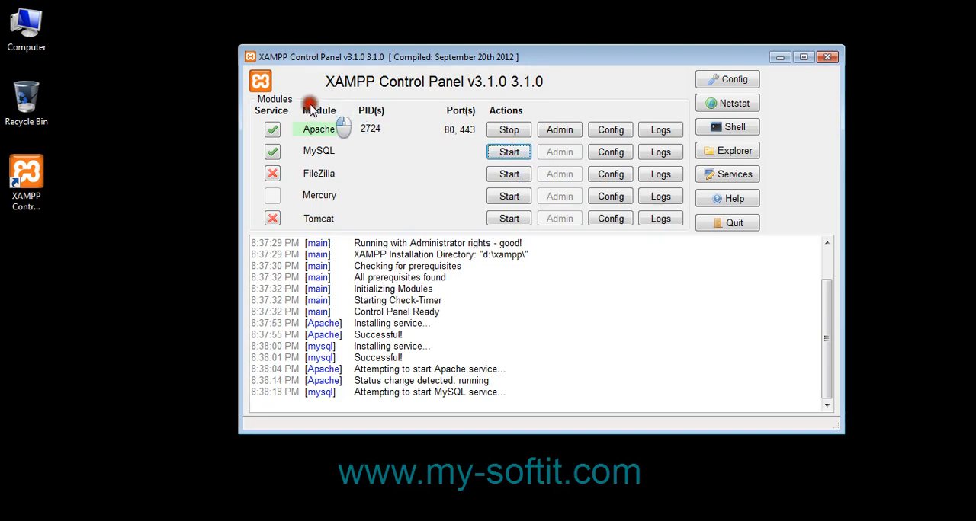
pyautogui.rightClick(168, 111)
pyautogui.click(187, 143)
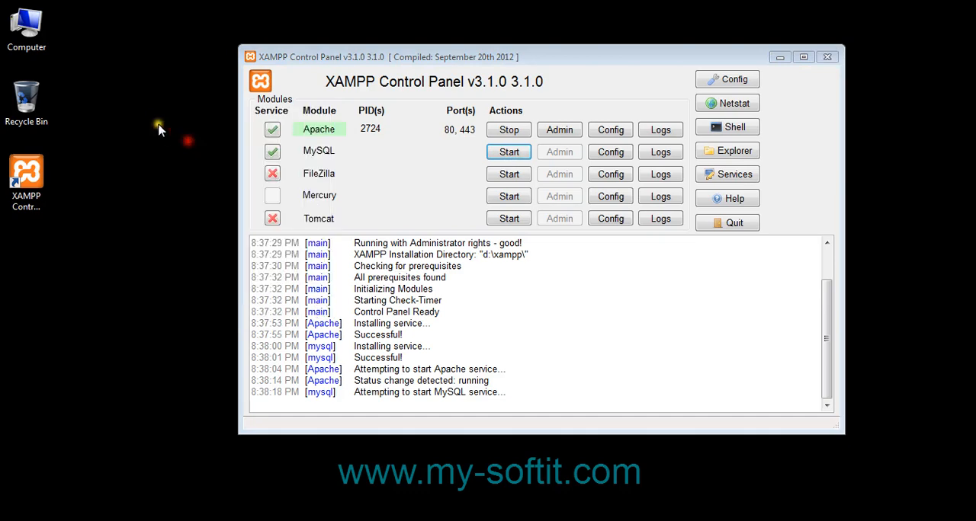
pyautogui.rightClick(155, 122)
pyautogui.click(187, 158)
pyautogui.rightClick(150, 121)
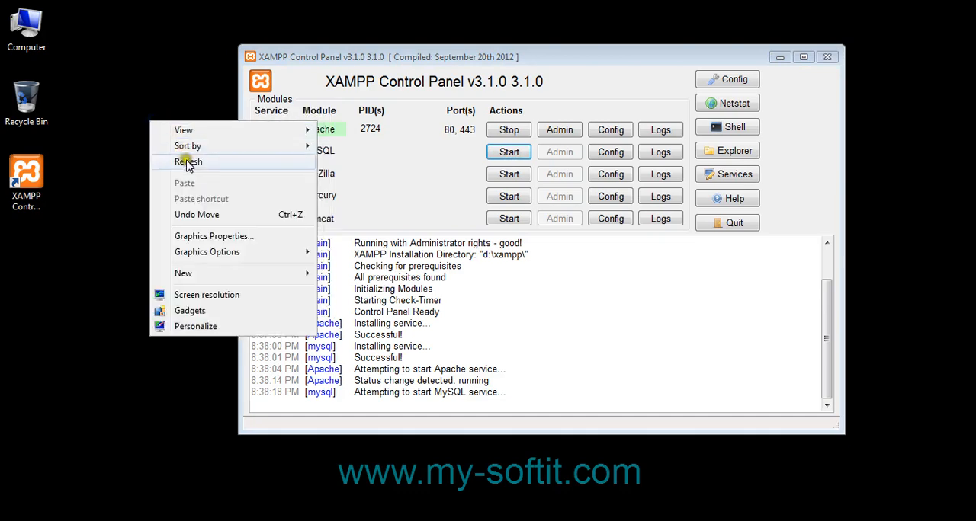
pyautogui.click(185, 160)
pyautogui.rightClick(145, 124)
pyautogui.click(173, 162)
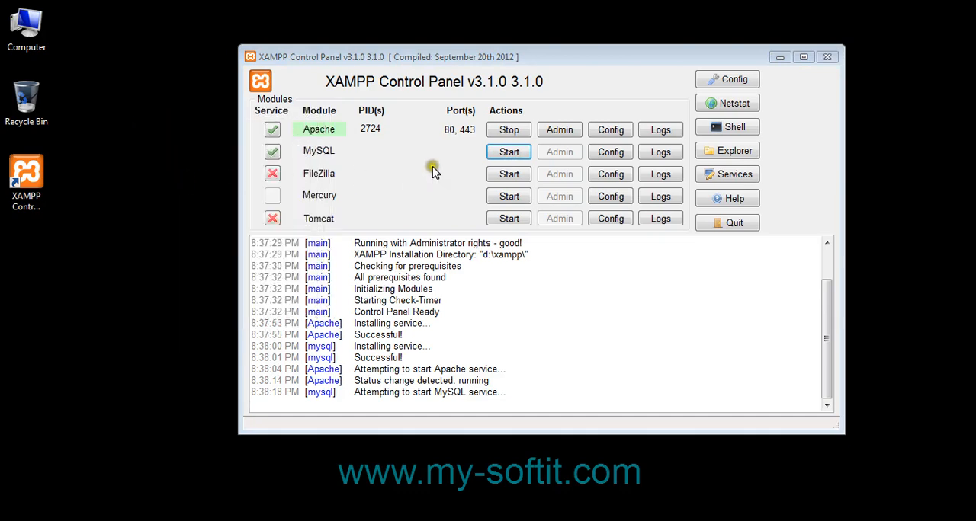
# Try repeatedly to start the MySQL service, and refresh the desktop
pyautogui.click(515, 156)
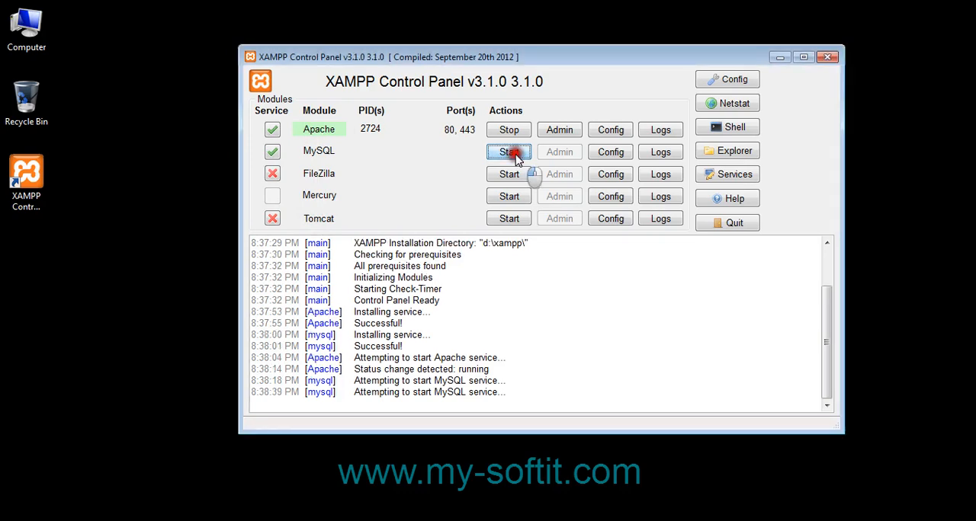
pyautogui.click(515, 156)
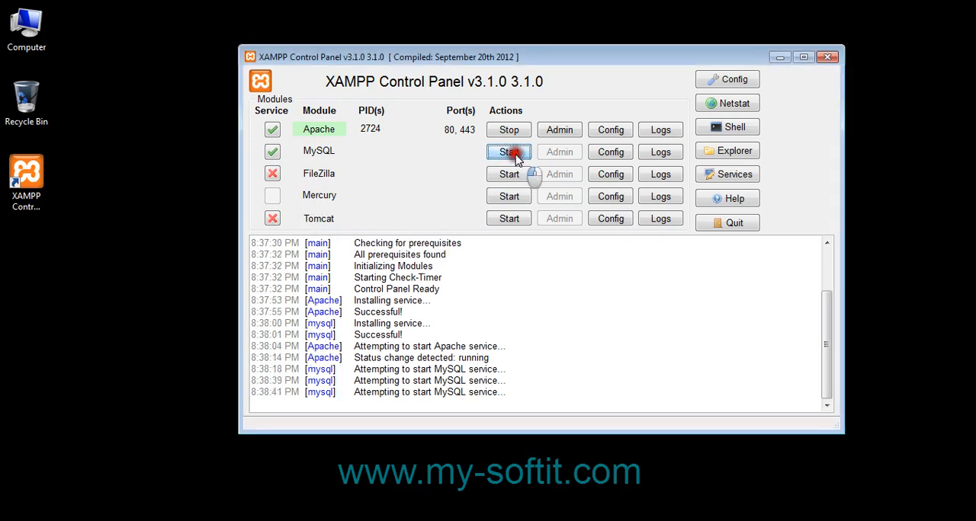
pyautogui.click(515, 157)
pyautogui.click(515, 156)
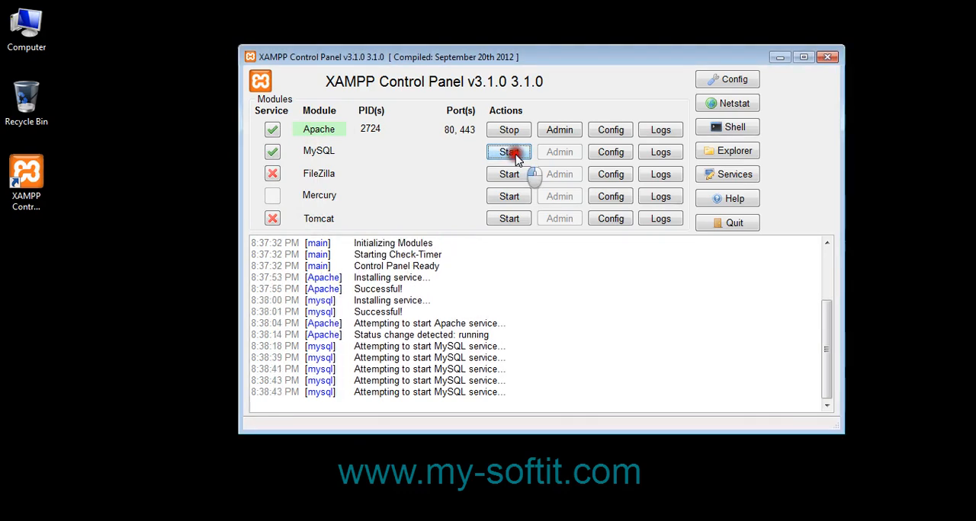
pyautogui.click(515, 157)
pyautogui.click(515, 156)
pyautogui.click(515, 156)
pyautogui.click(515, 156)
pyautogui.click(515, 156)
pyautogui.click(516, 156)
pyautogui.click(516, 157)
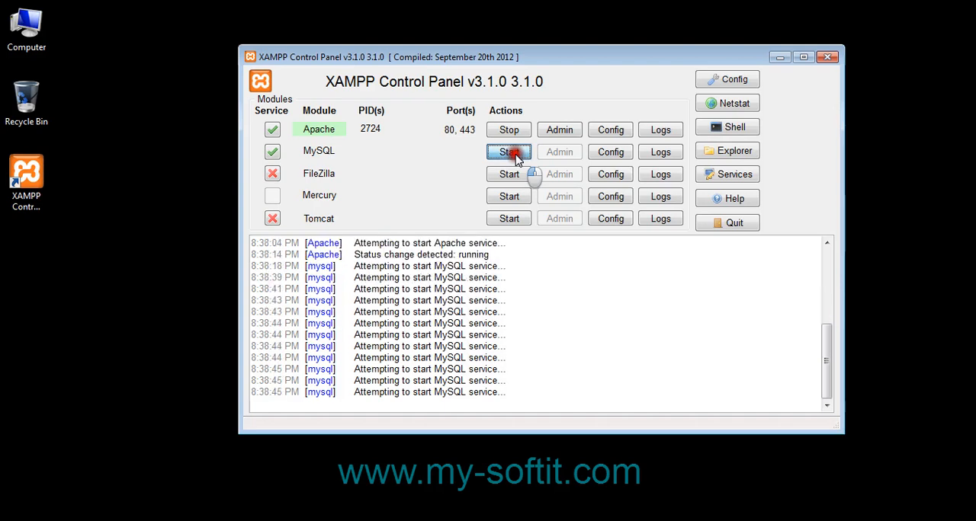
pyautogui.rightClick(180, 164)
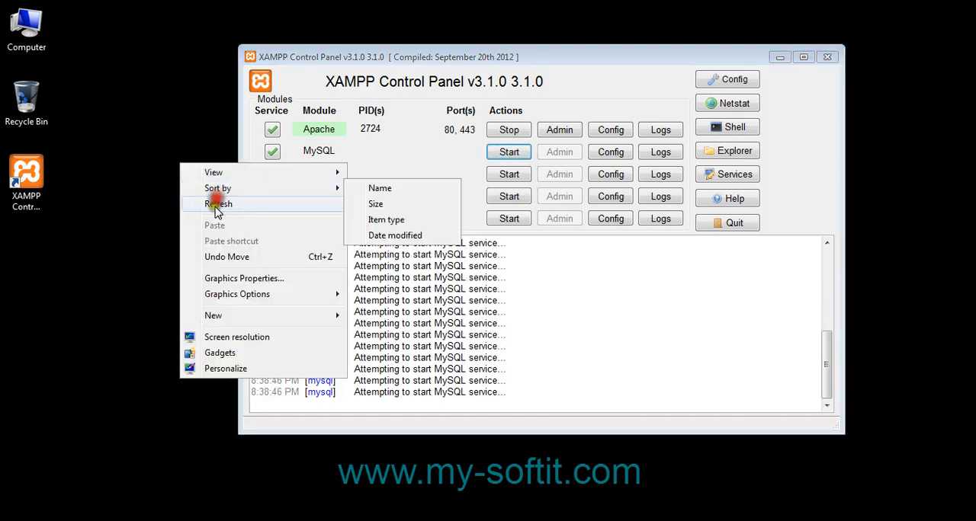
pyautogui.click(218, 204)
# Uninstall the MySQL service and start the MySQL module as an application
pyautogui.click(272, 151)
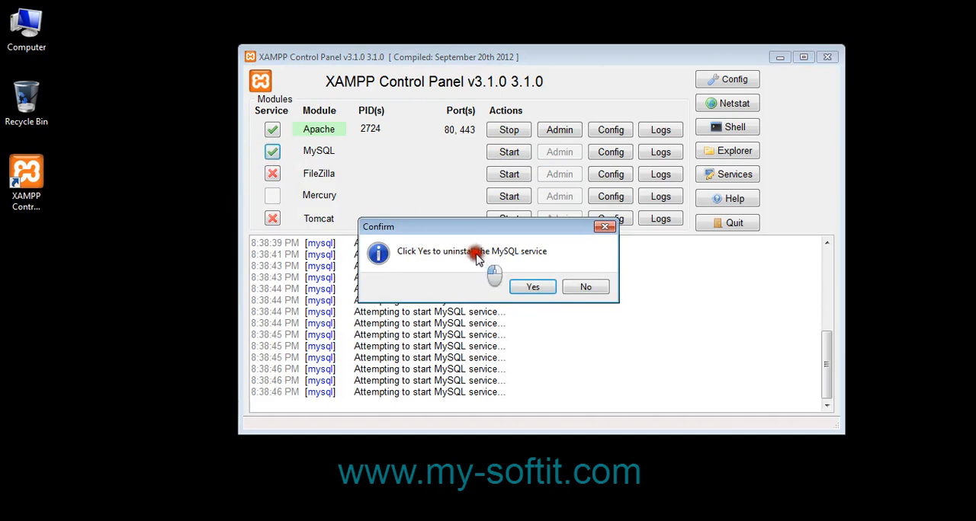
pyautogui.click(532, 287)
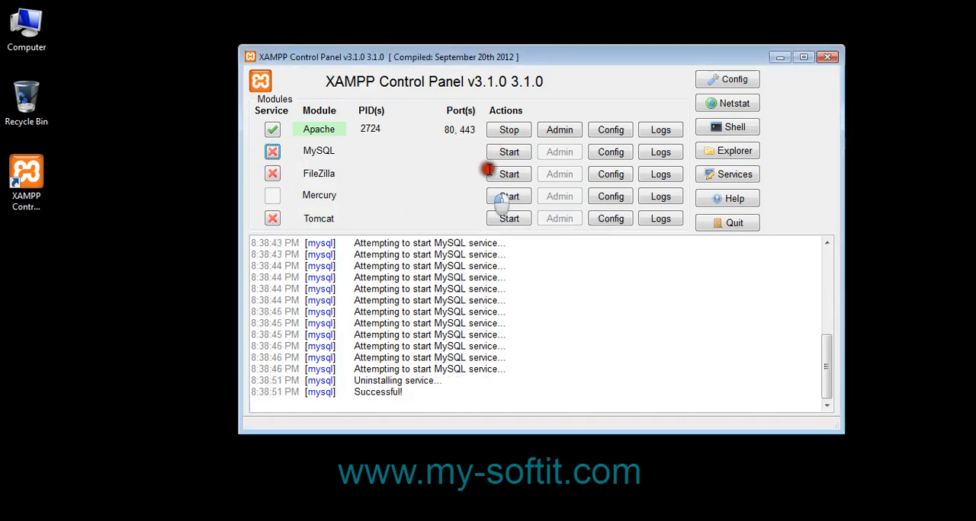
pyautogui.click(509, 152)
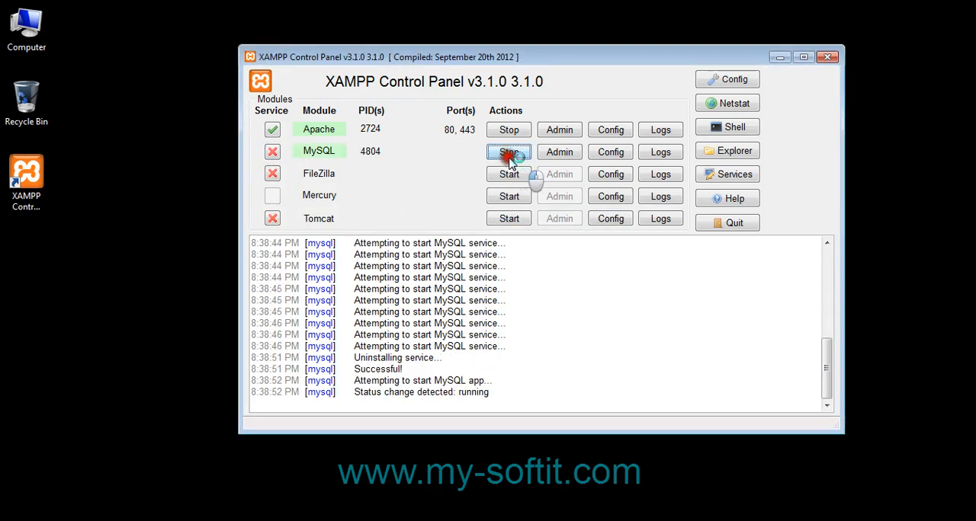
# Try to install MySQL as a service while it runs, and allow mysqld.exe through Windows Firewall on public networks
pyautogui.click(272, 152)
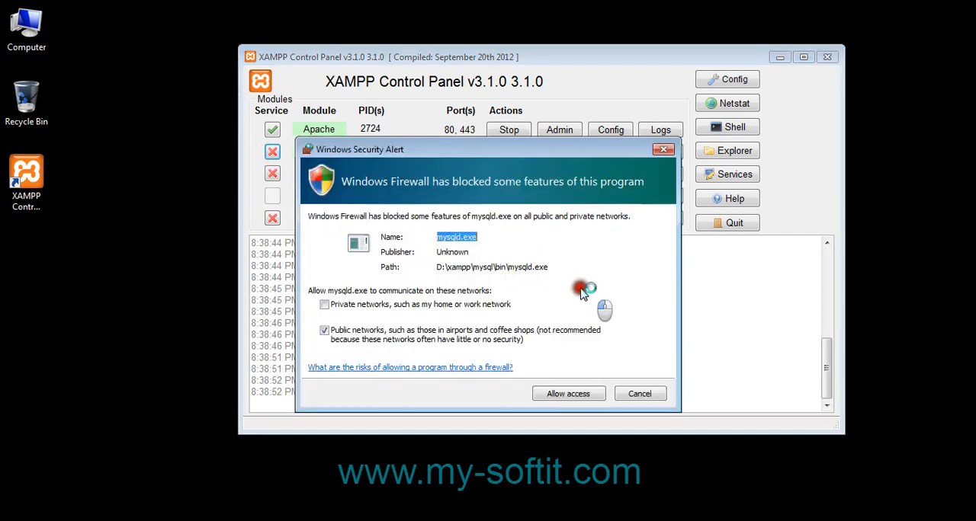
pyautogui.click(559, 397)
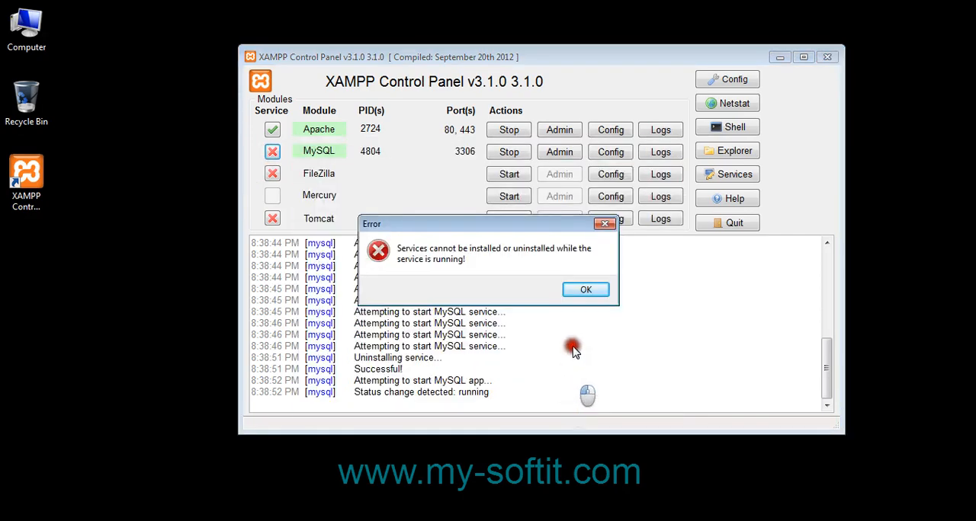
pyautogui.click(593, 292)
pyautogui.rightClick(169, 120)
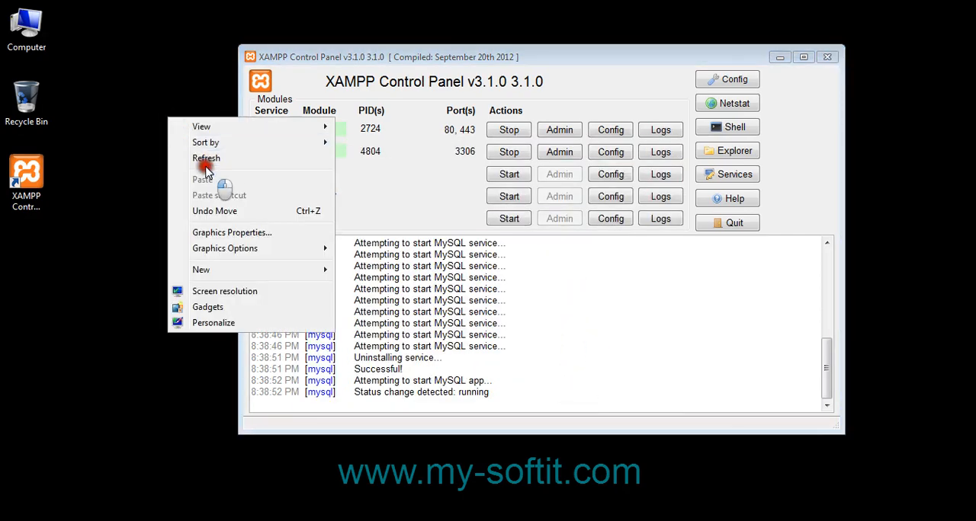
pyautogui.click(200, 159)
pyautogui.rightClick(113, 71)
pyautogui.click(153, 114)
pyautogui.rightClick(138, 88)
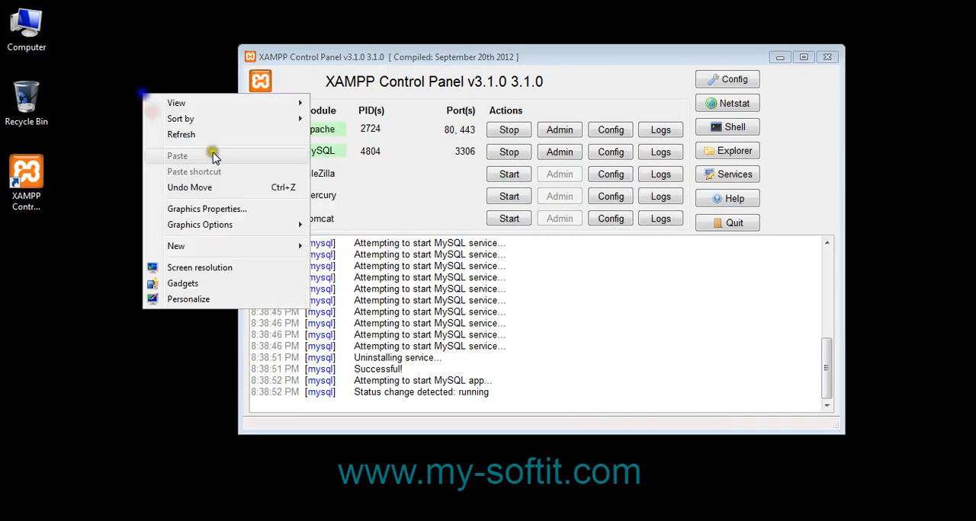
pyautogui.click(169, 132)
pyautogui.rightClick(130, 90)
pyautogui.click(163, 134)
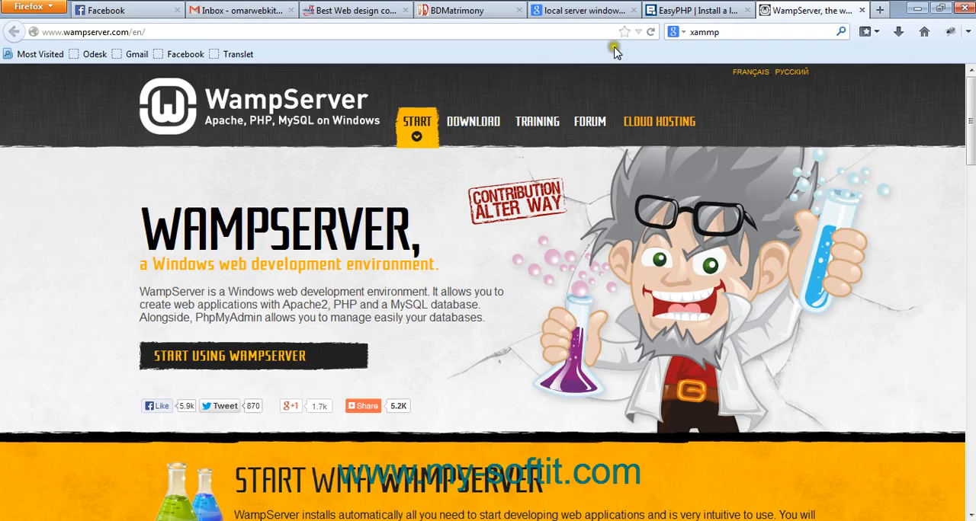
# Switch to Firefox and open localhost in a new tab
pyautogui.click(877, 9)
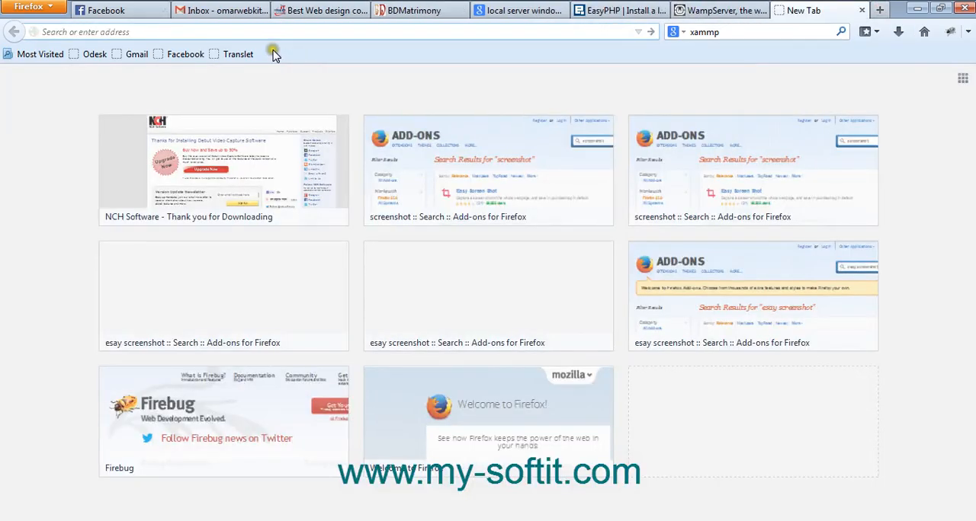
pyautogui.write('lo')
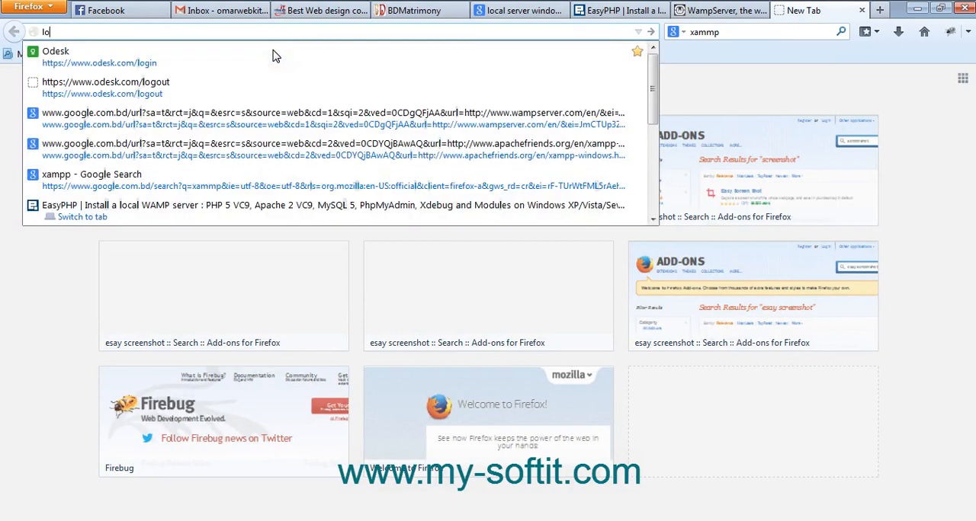
pyautogui.write('calhost')
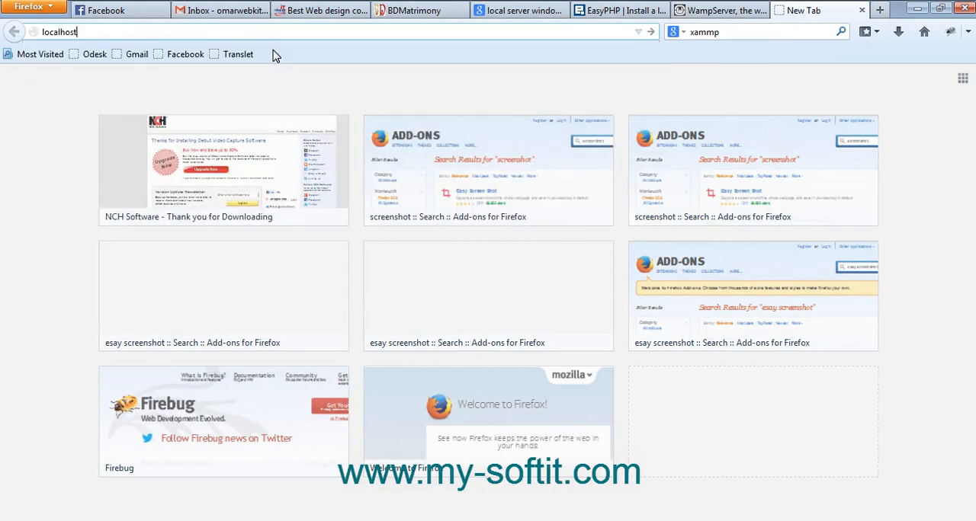
pyautogui.press('Return')
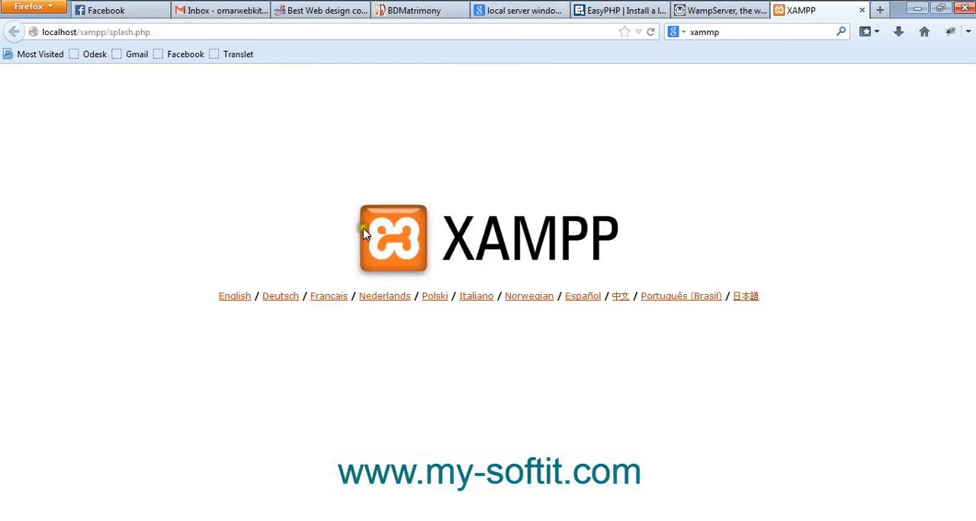
# Choose English on the XAMPP splash page and look over the Welcome page
pyautogui.moveTo(792, 305); pyautogui.dragTo(274, 333)
pyautogui.click(298, 364)
pyautogui.click(228, 299)
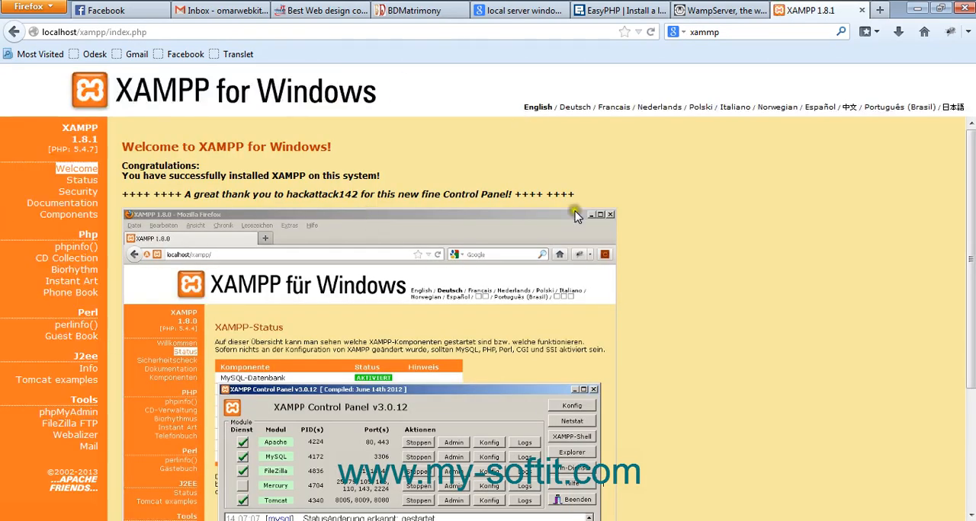
pyautogui.scroll(-3, 347, 354)
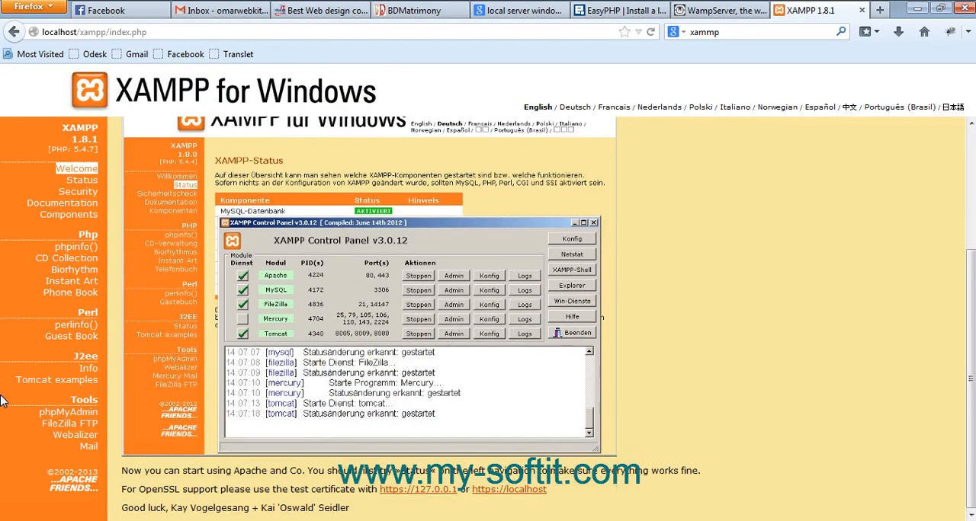
# Open phpMyAdmin from the XAMPP tools and show its Databases page
pyautogui.click(82, 421)
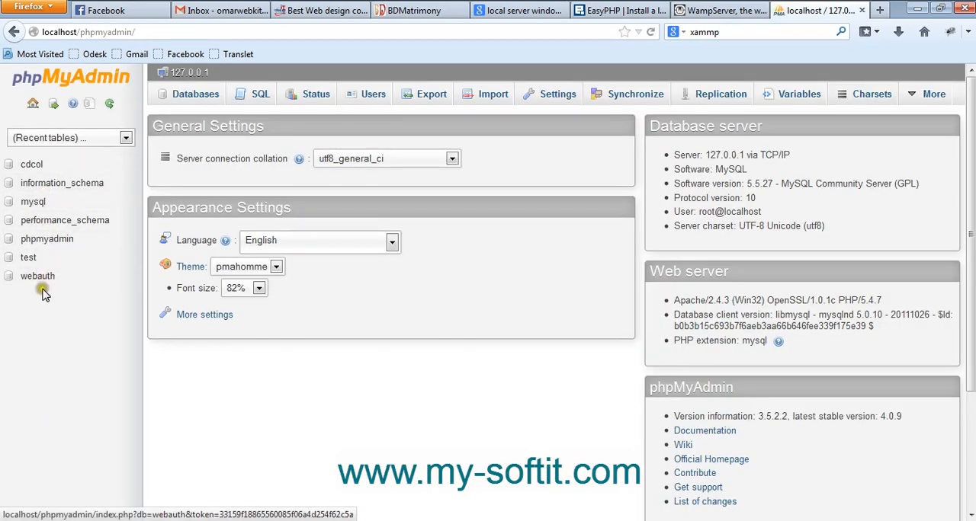
pyautogui.click(196, 97)
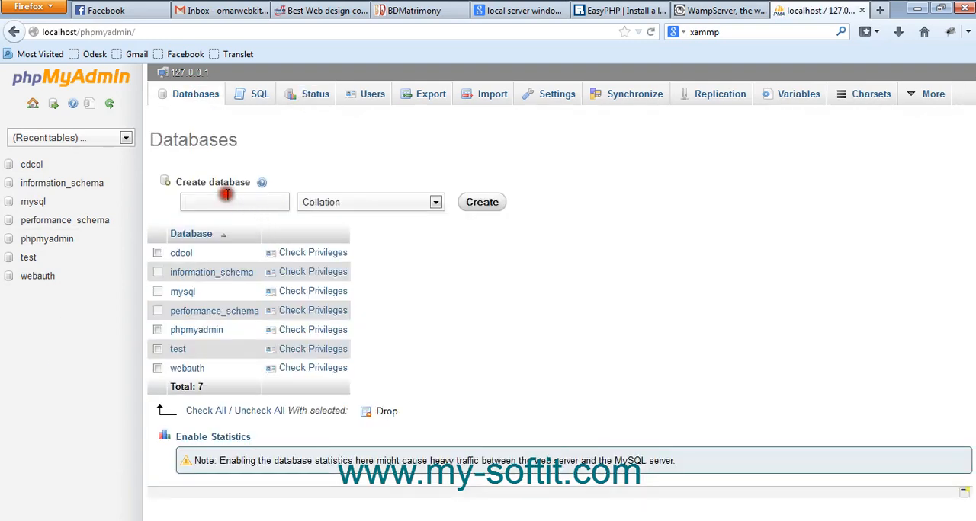
# Leave the phpMyAdmin page and return to the XAMPP Control Panel
pyautogui.click(603, 163)
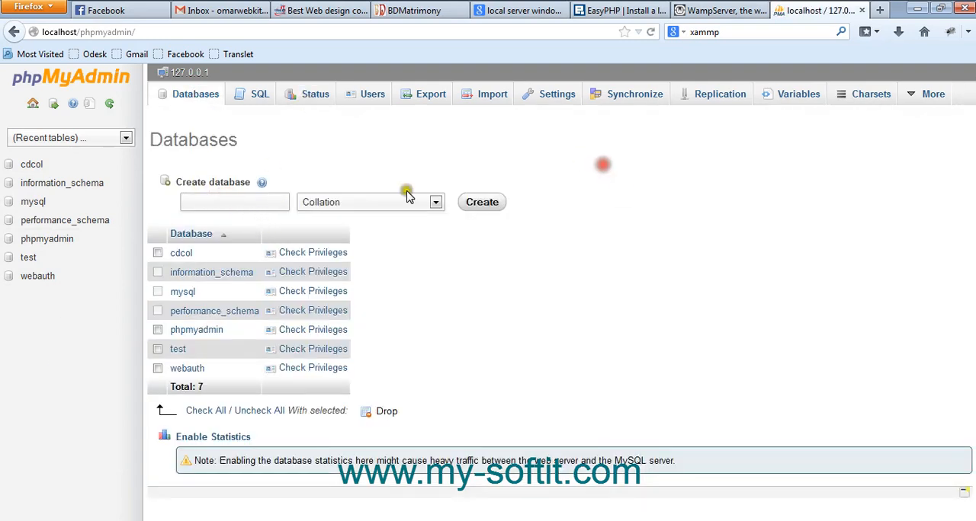
pyautogui.click(615, 293)
pyautogui.click(917, 5)
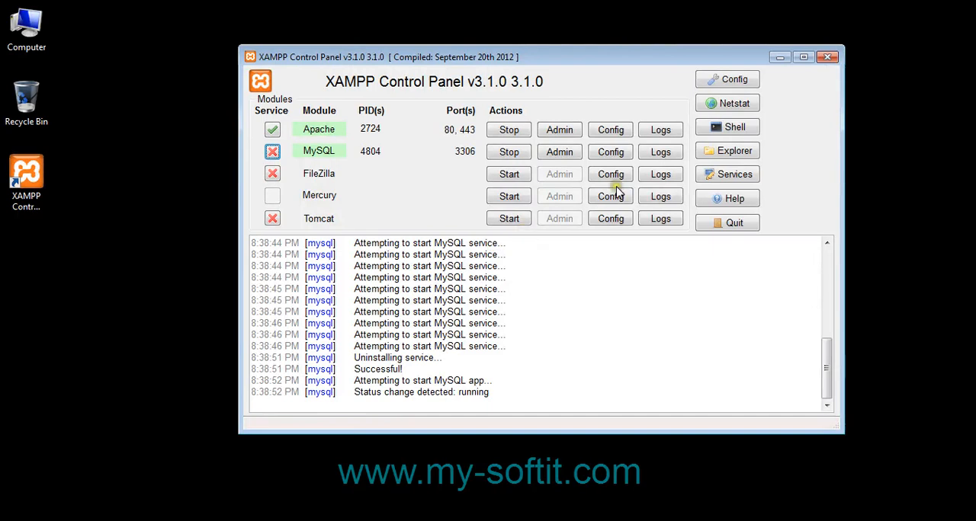
pyautogui.rightClick(153, 146)
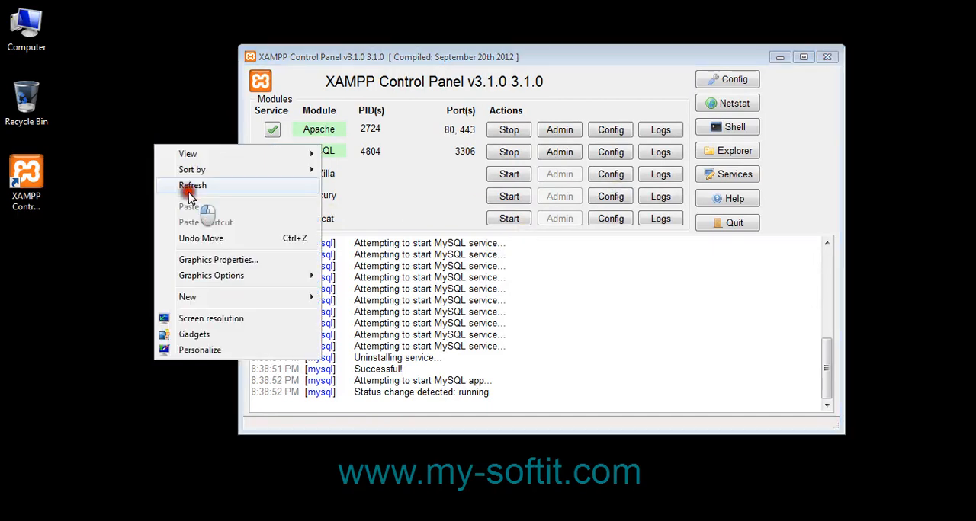
pyautogui.rightClick(141, 118)
pyautogui.click(169, 158)
pyautogui.rightClick(151, 118)
pyautogui.click(180, 156)
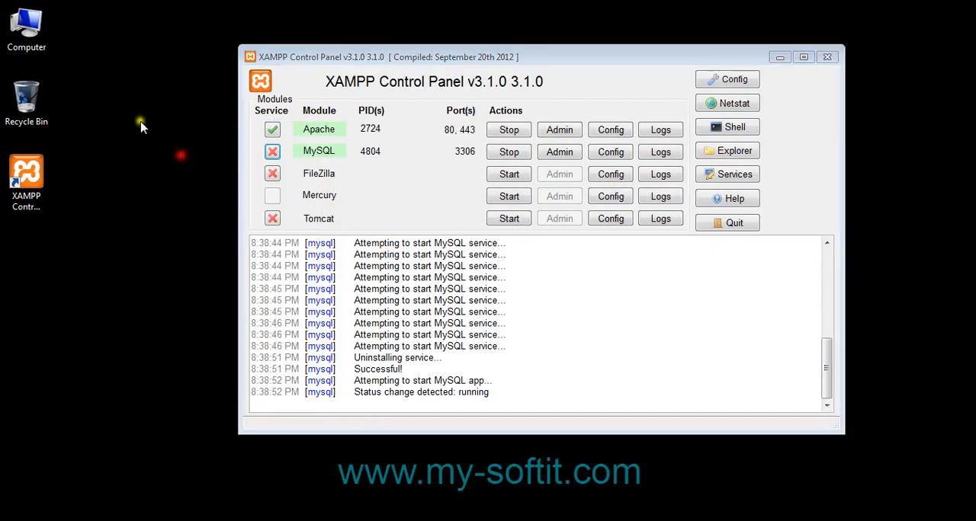
pyautogui.rightClick(140, 120)
pyautogui.click(170, 163)
pyautogui.rightClick(151, 123)
pyautogui.click(192, 161)
pyautogui.rightClick(158, 216)
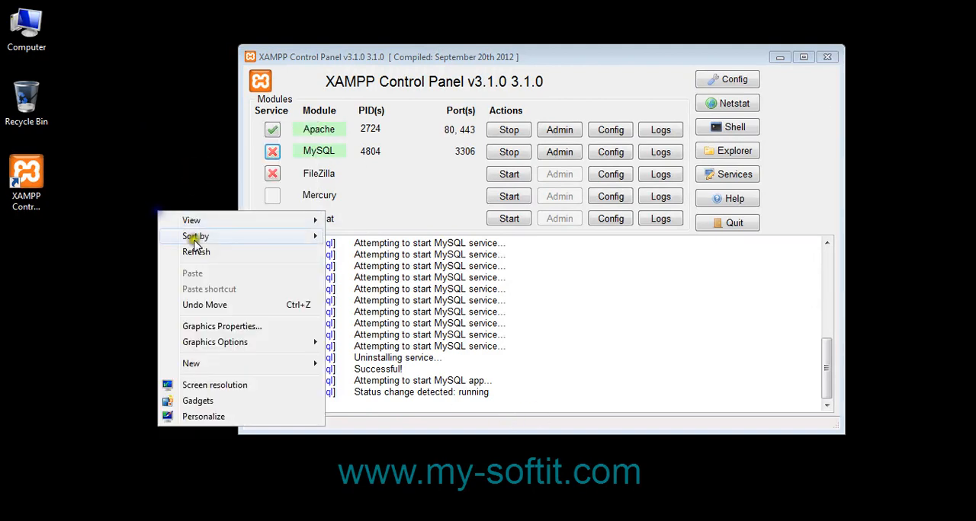
pyautogui.click(199, 249)
pyautogui.rightClick(164, 160)
pyautogui.click(196, 200)
pyautogui.rightClick(174, 160)
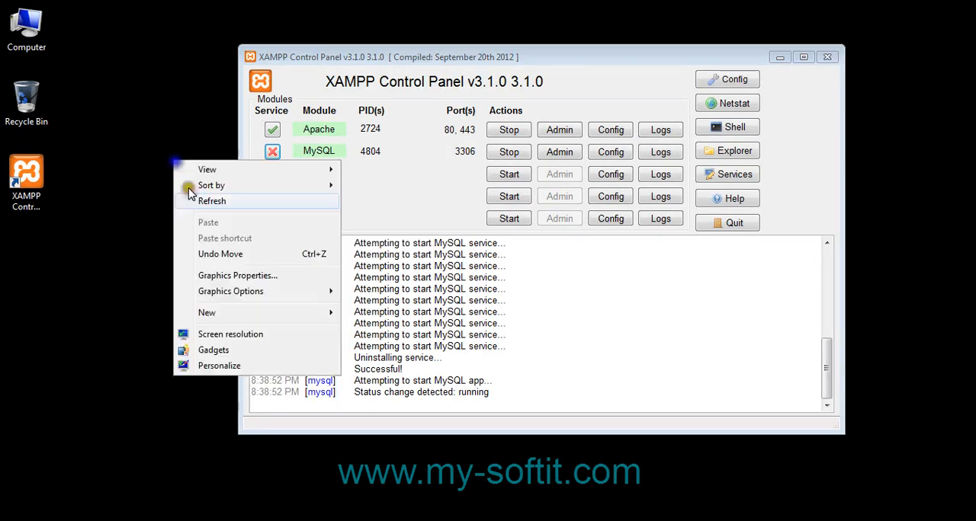
pyautogui.click(194, 199)
pyautogui.rightClick(177, 161)
pyautogui.click(205, 201)
pyautogui.rightClick(211, 137)
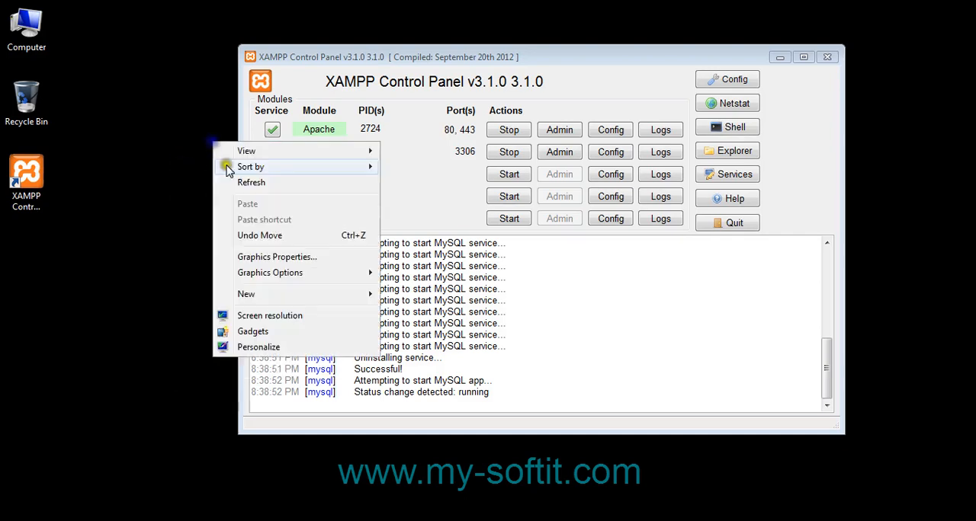
pyautogui.click(215, 181)
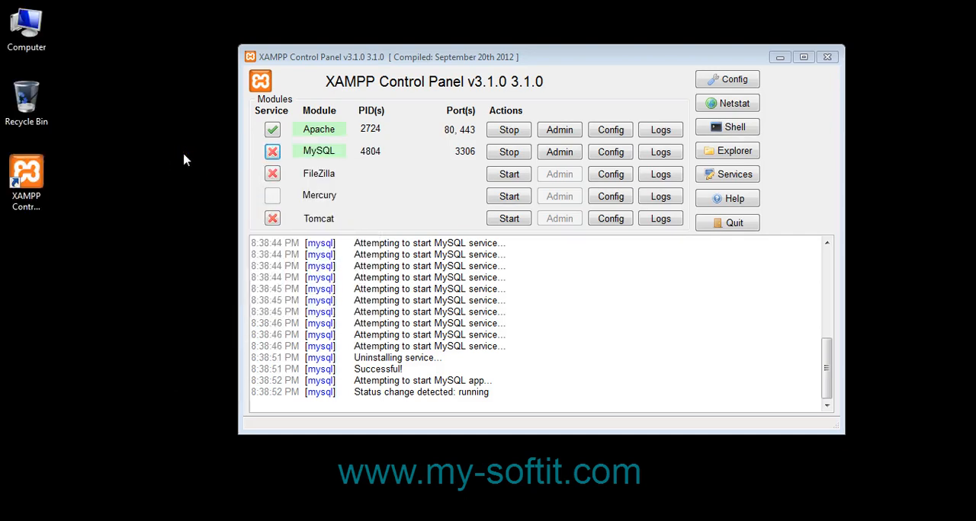
pyautogui.rightClick(920, 114)
pyautogui.click(899, 148)
# Open the xampp\htdocs folder on drive D: and copy the bdmatrimony project folder into it from hhhhhjjkdojo
pyautogui.click(740, 151)
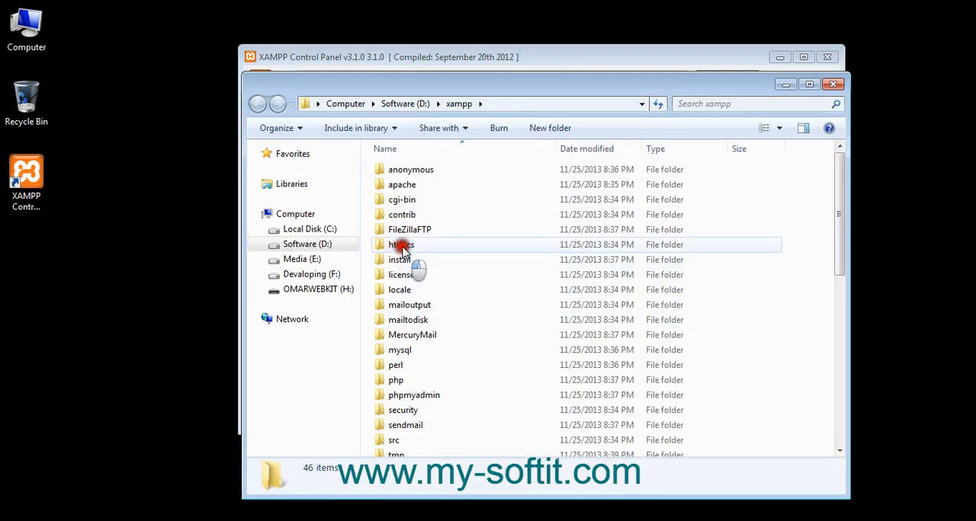
pyautogui.doubleClick(408, 247)
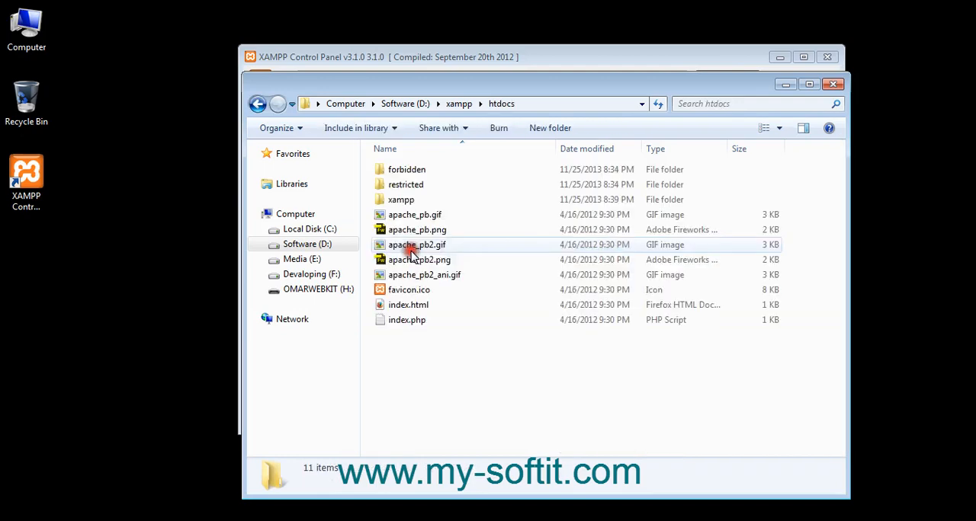
pyautogui.click(457, 520)
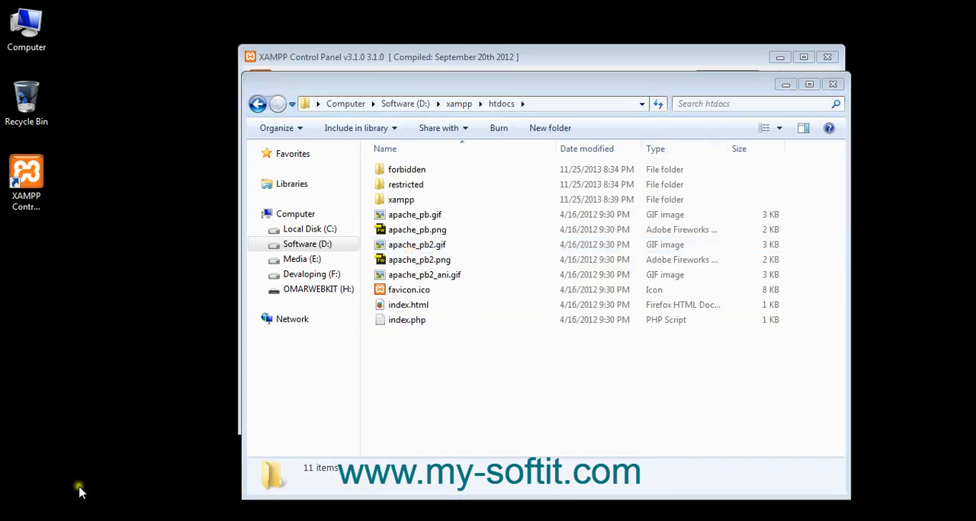
pyautogui.click(91, 479)
pyautogui.click(231, 67)
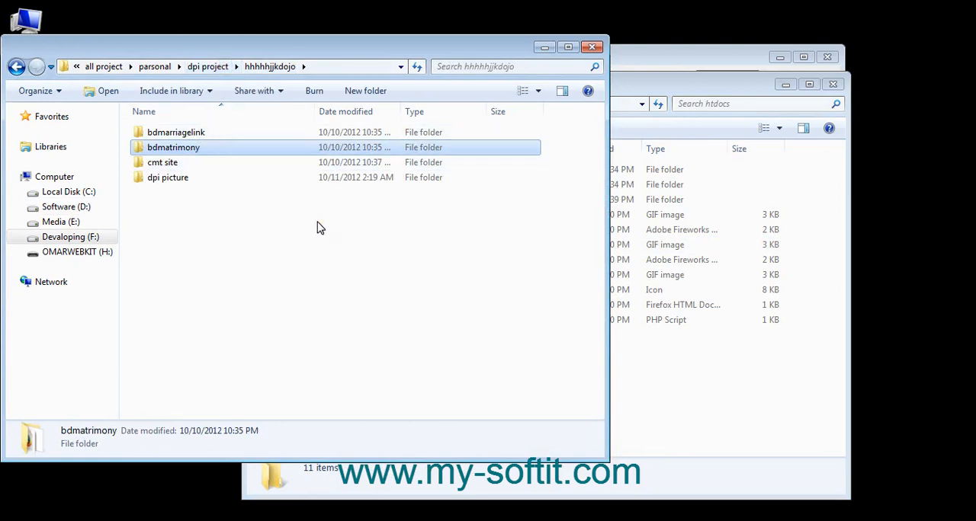
pyautogui.click(657, 394)
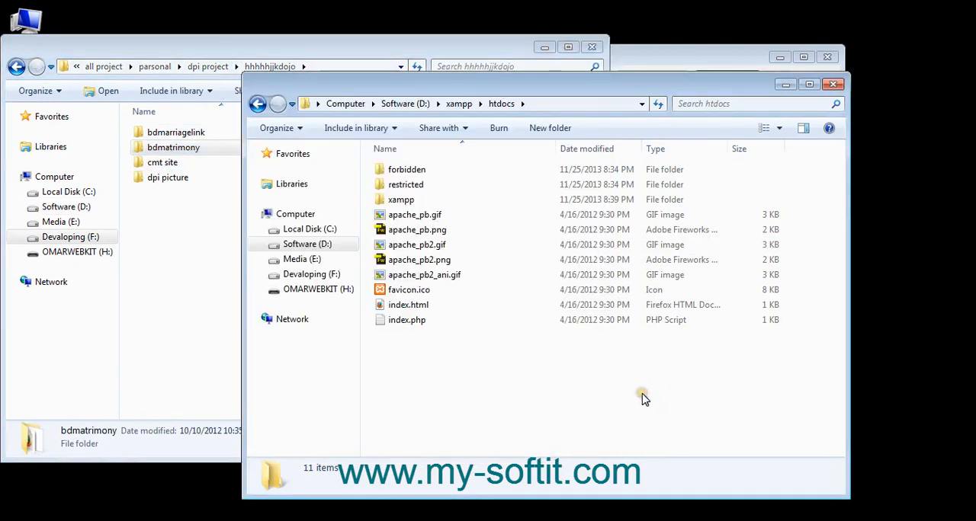
pyautogui.hotkey('ctrl', 'v')
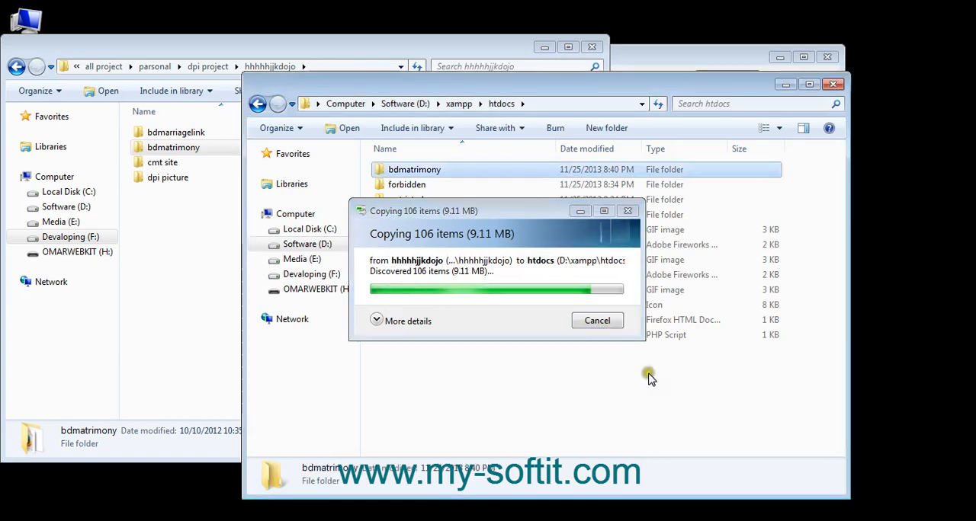
# Show where htdocs sits inside the xampp folder, and open the copied bdmatrimony folder's name for editing
pyautogui.rightClick(408, 170)
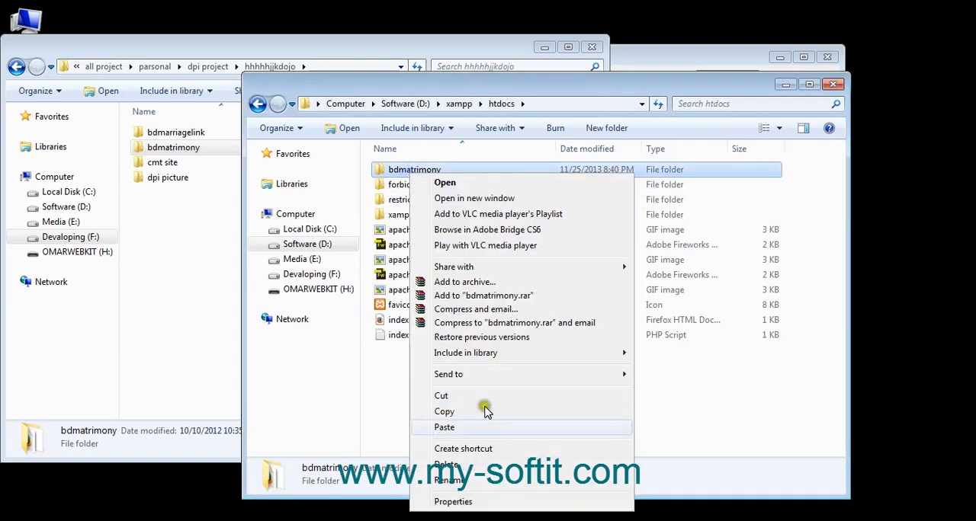
pyautogui.click(467, 481)
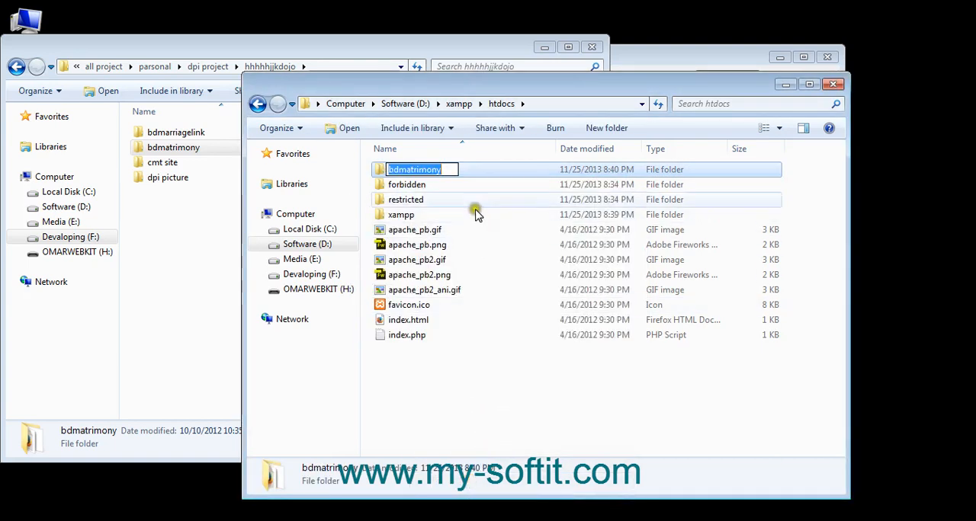
pyautogui.click(459, 103)
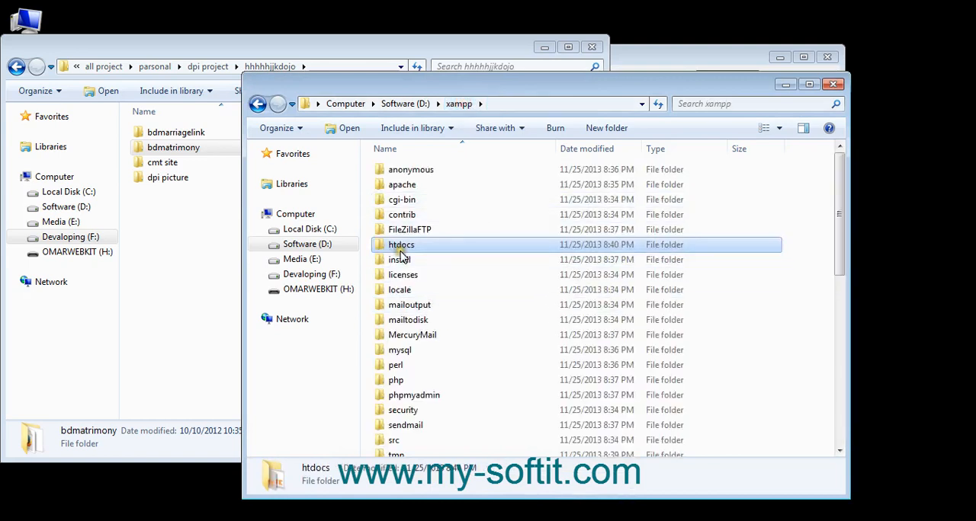
pyautogui.doubleClick(404, 245)
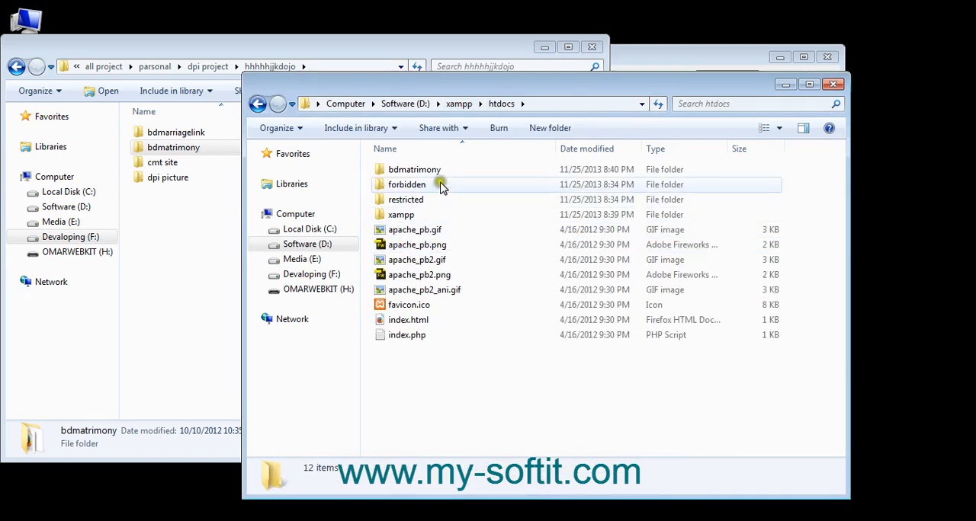
pyautogui.rightClick(433, 170)
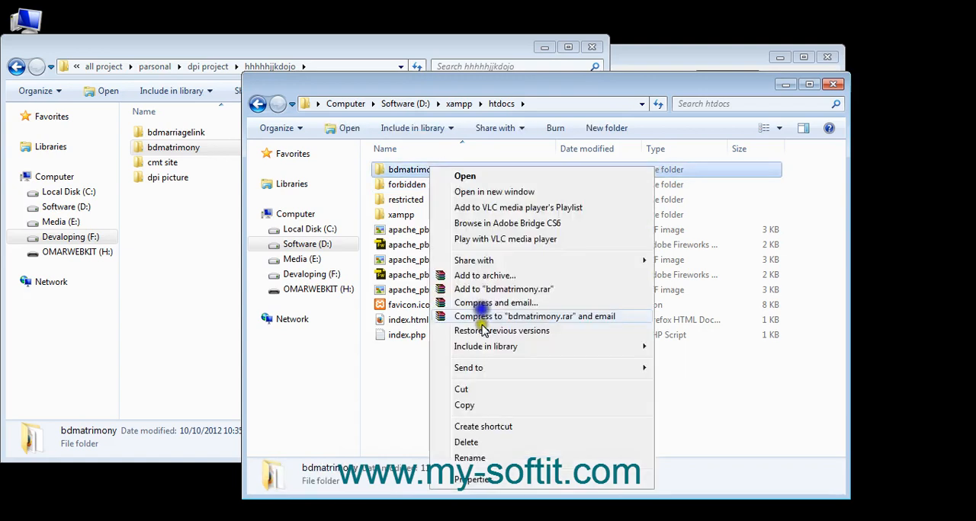
pyautogui.click(462, 450)
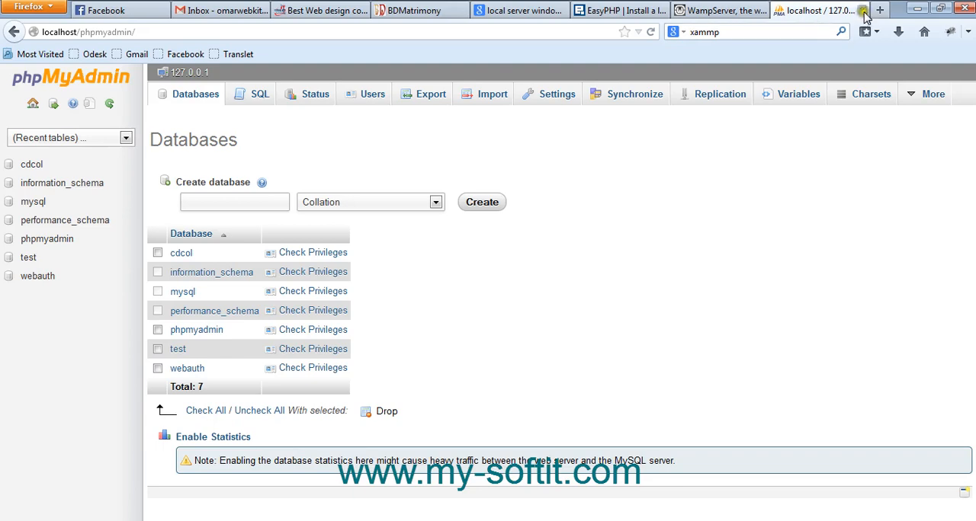
# Switch to Firefox and open localhost/bdmatrimony in a new tab
pyautogui.click(879, 10)
pyautogui.write('localhost/')
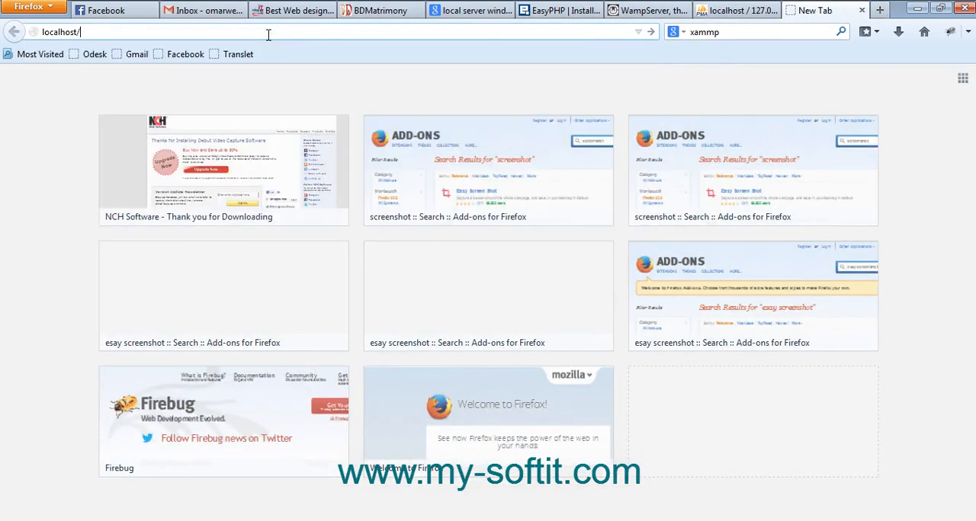
pyautogui.write('bdmatrimony')
pyautogui.press('Return')
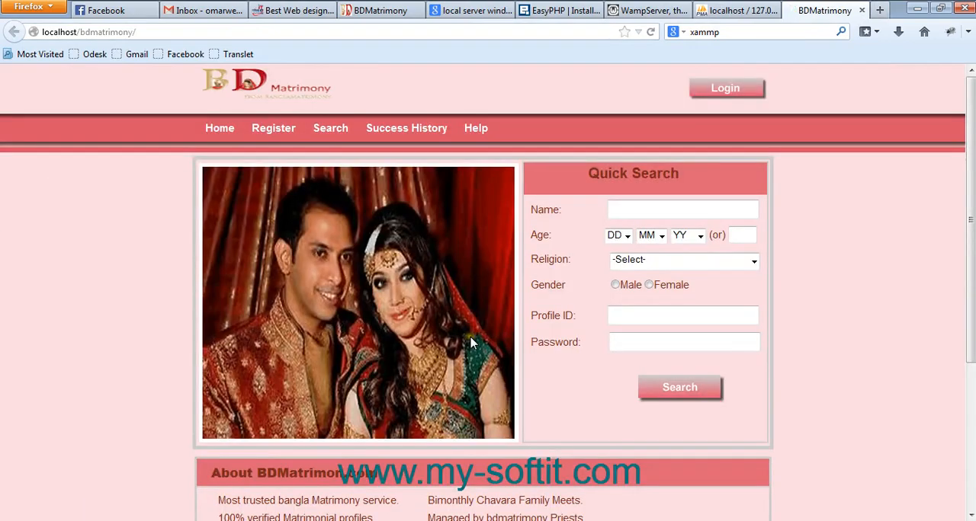
# Look over the BDMatrimony home page, and open and close its member login form
pyautogui.scroll(-2, 470, 344)
pyautogui.scroll(2, 500, 372)
pyautogui.scroll(-6, 458, 366)
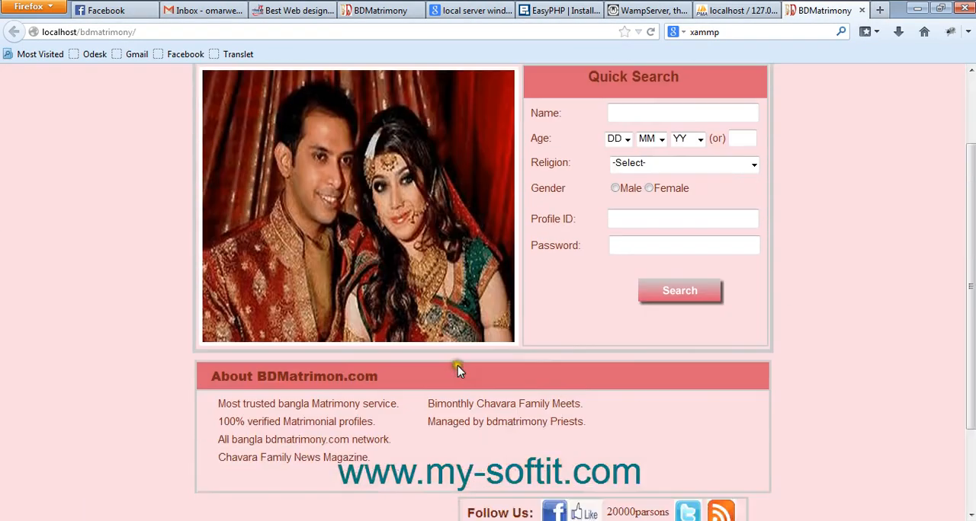
pyautogui.scroll(6, 447, 370)
pyautogui.click(734, 90)
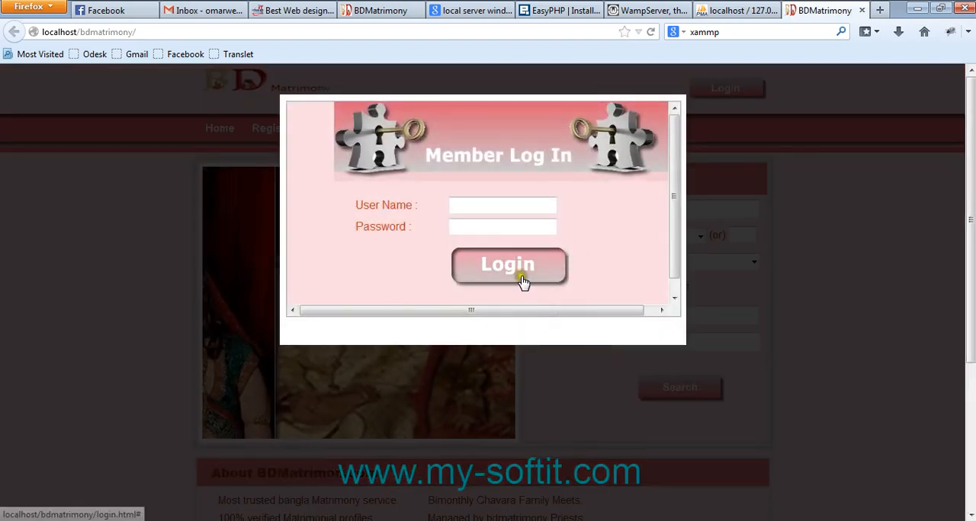
pyautogui.click(791, 327)
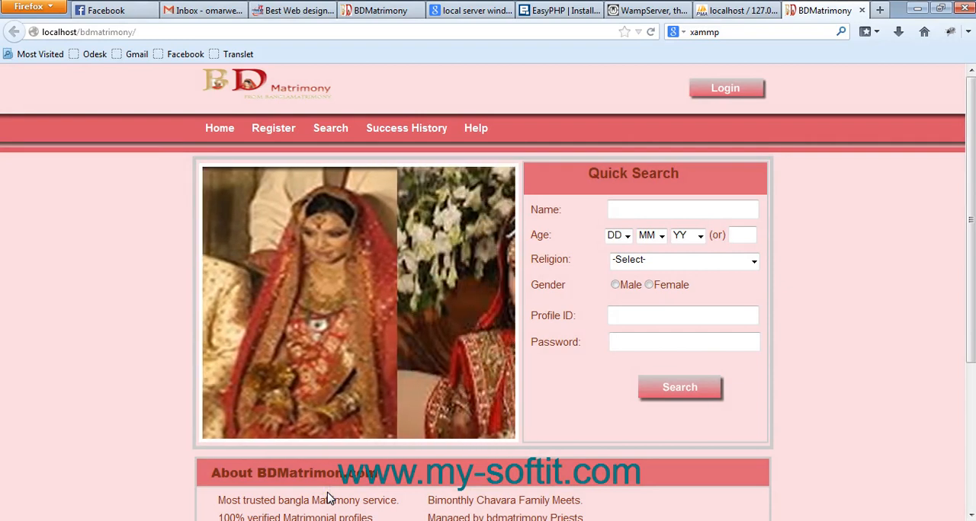
pyautogui.press('alt')
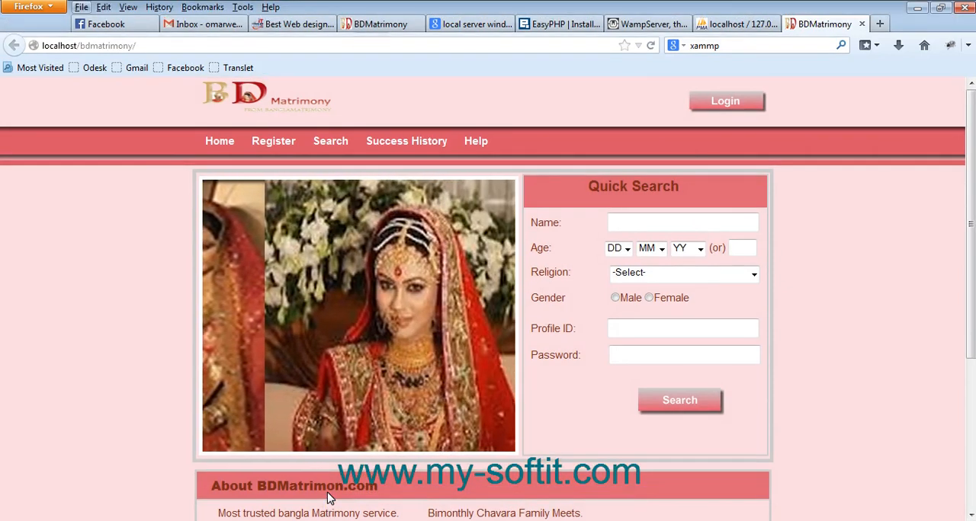